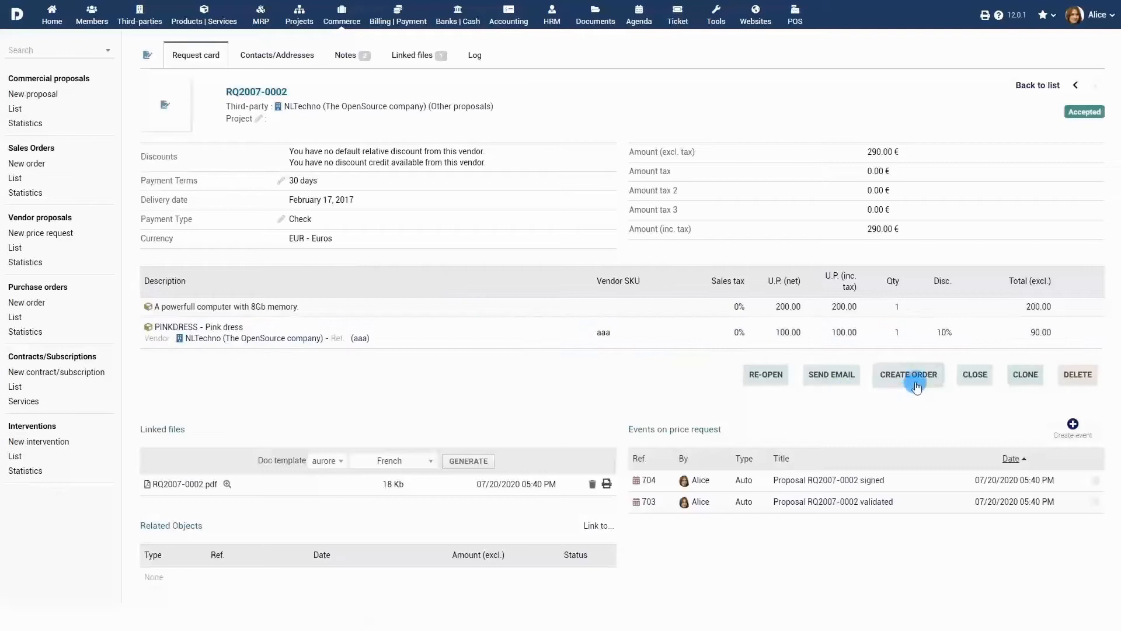
Create a draft purchase order from the accepted vendor proposal RQ2007-0002, assigned to the project PROJ1, Project One
click(909, 379)
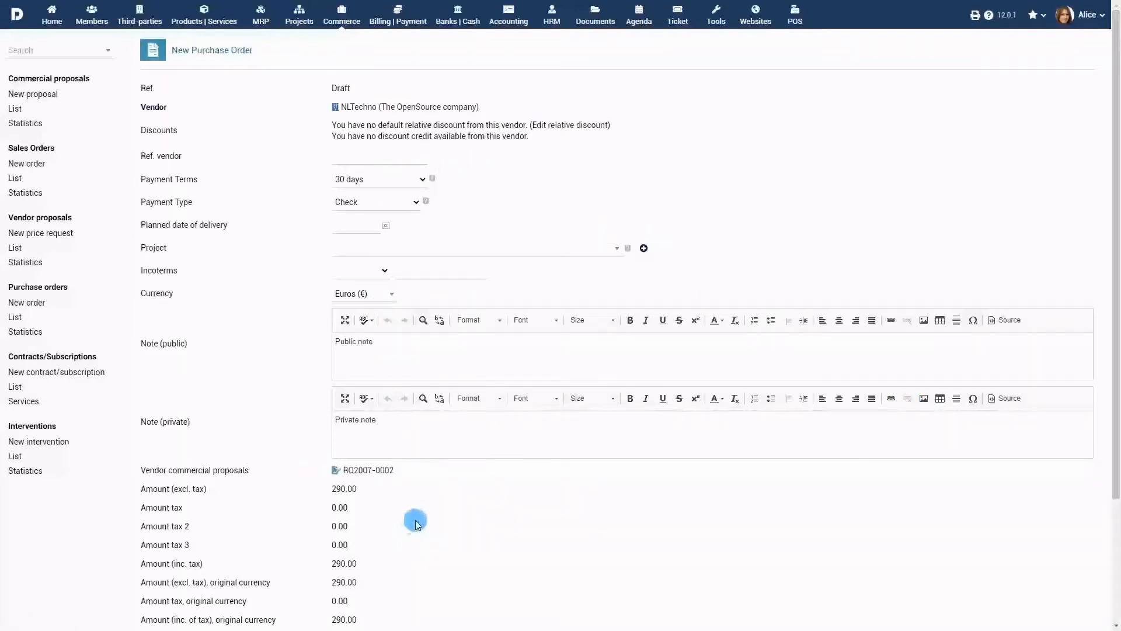
scroll(409, 537, down, 3)
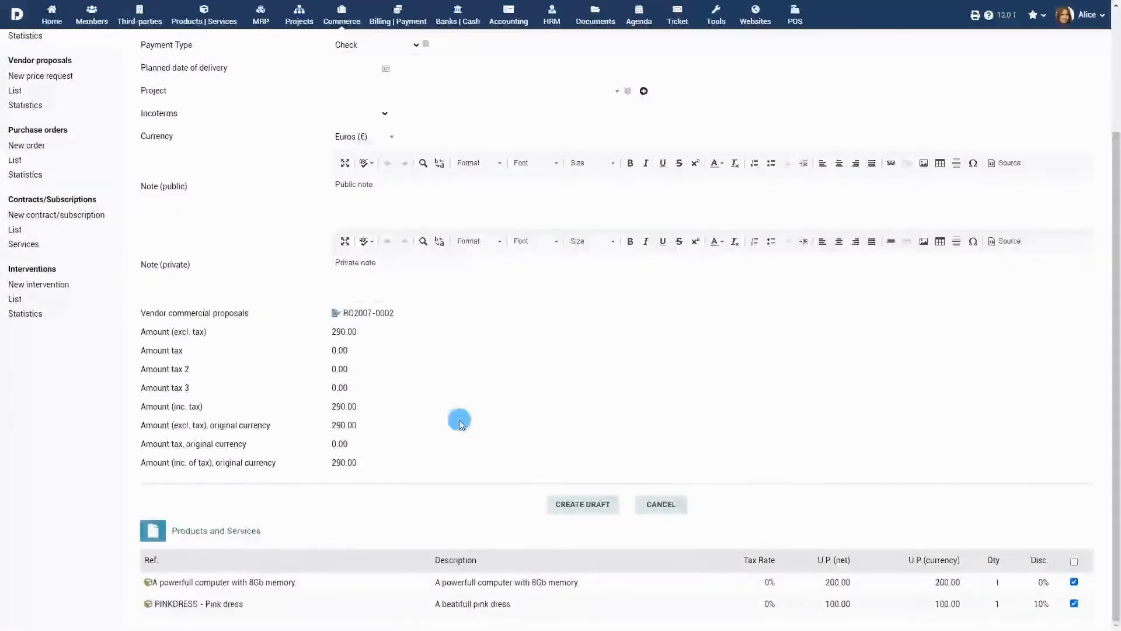
scroll(458, 418, up, 3)
click(499, 255)
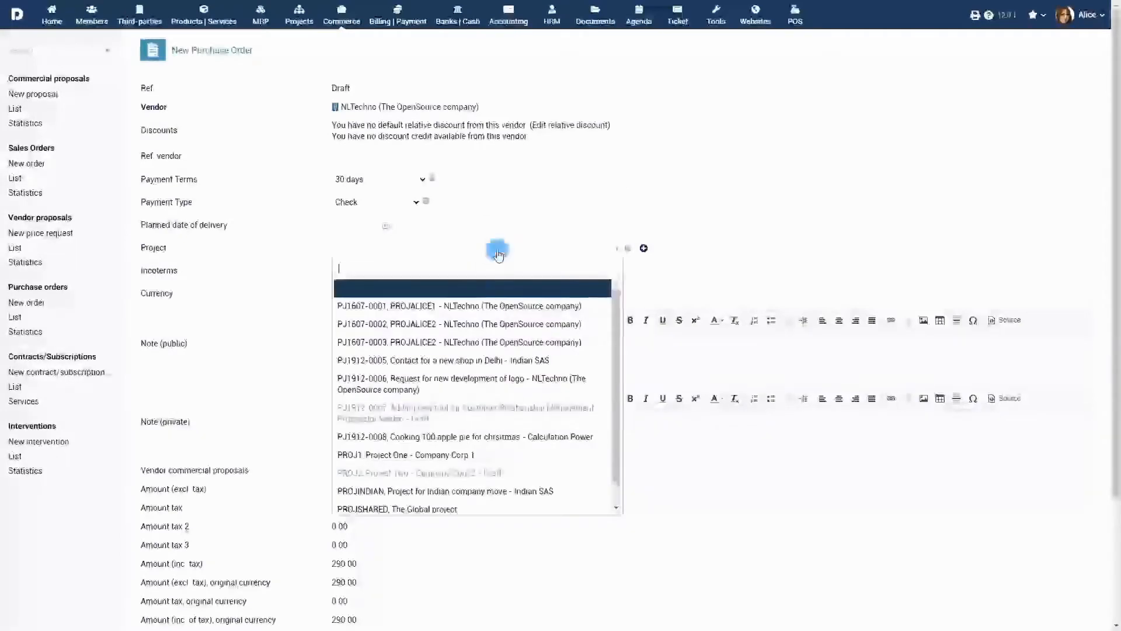
click(494, 456)
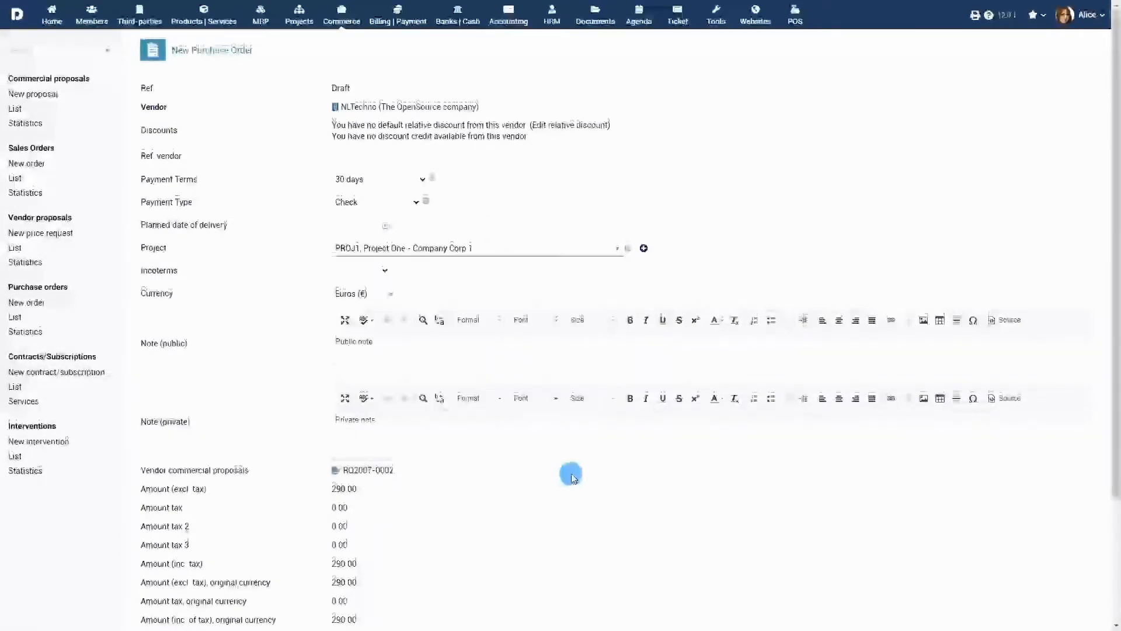
scroll(571, 476, down, 3)
click(578, 502)
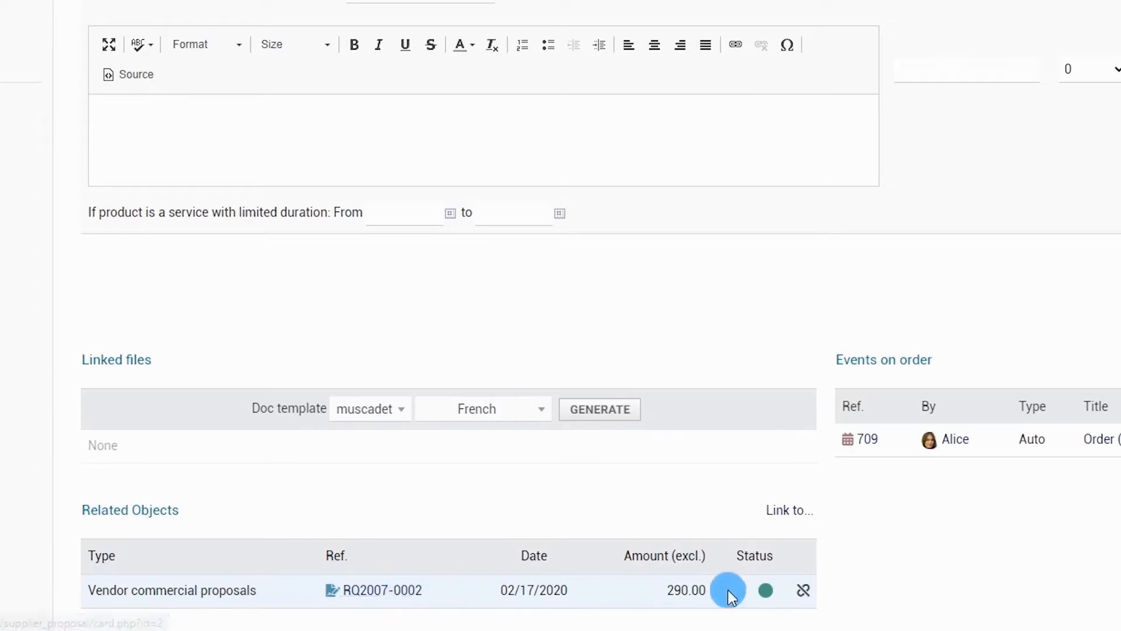
Link the existing order (PROV93) to the purchase order as a related object
click(789, 512)
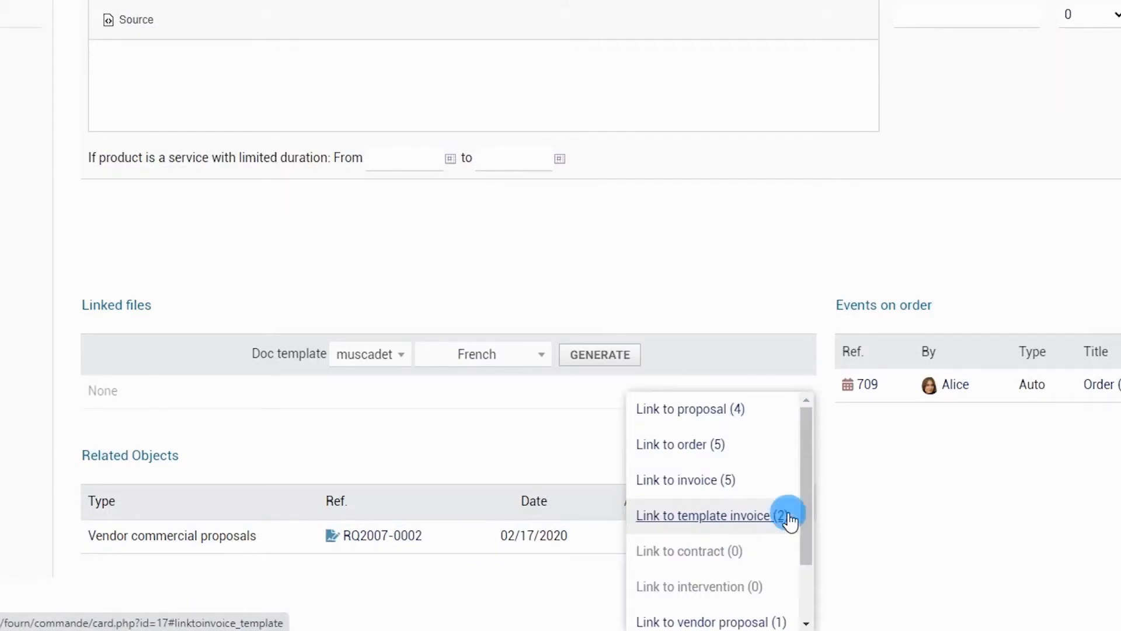
click(719, 449)
scroll(718, 445, down, 3)
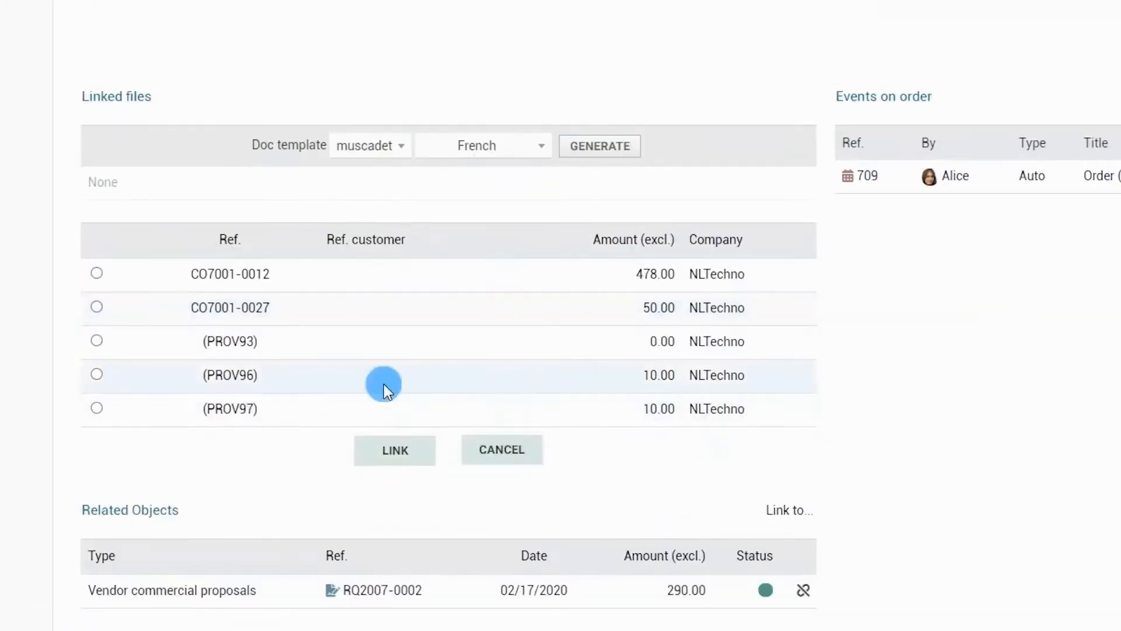
click(394, 457)
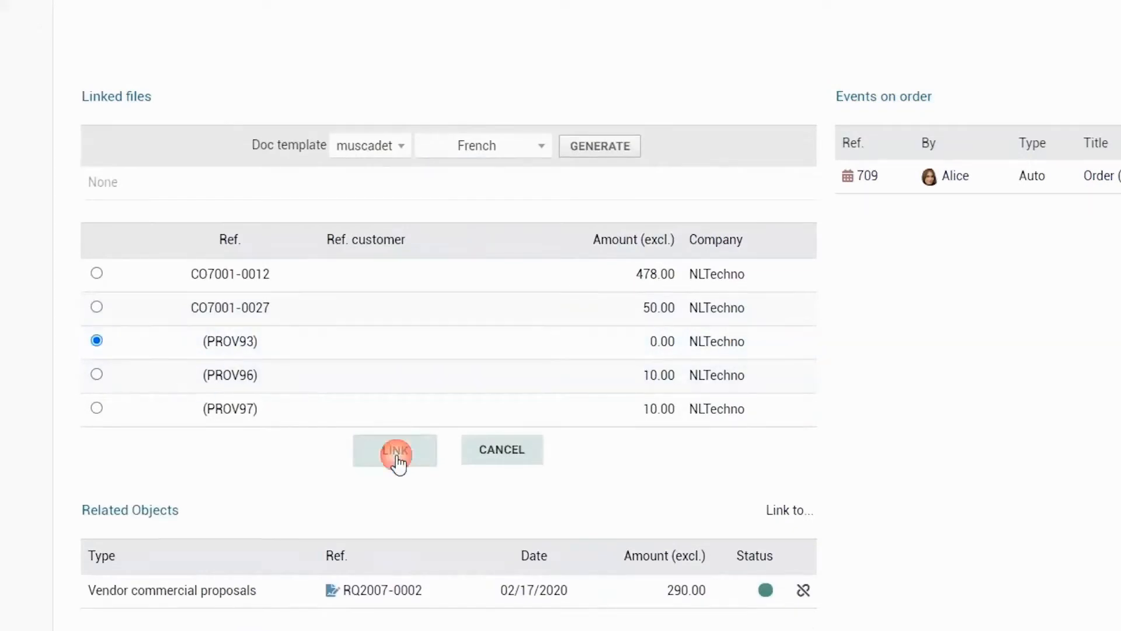
scroll(829, 461, down, 5)
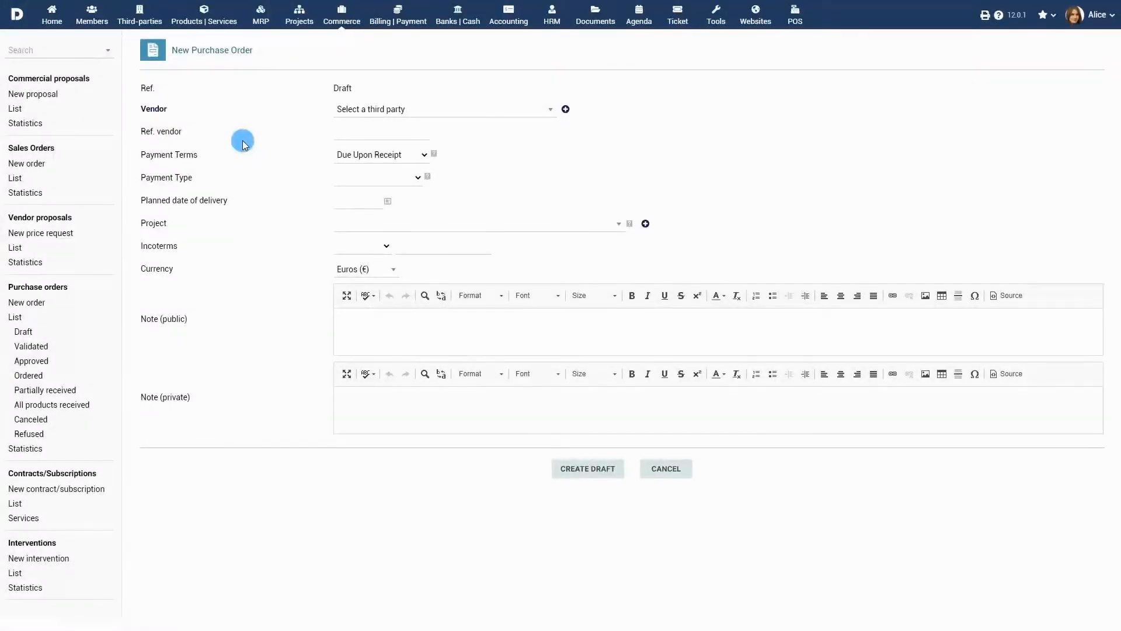
On the new purchase order, set the vendor to Web Dev Agency Inc., payment terms to 30 days and payment type to Cash
click(471, 114)
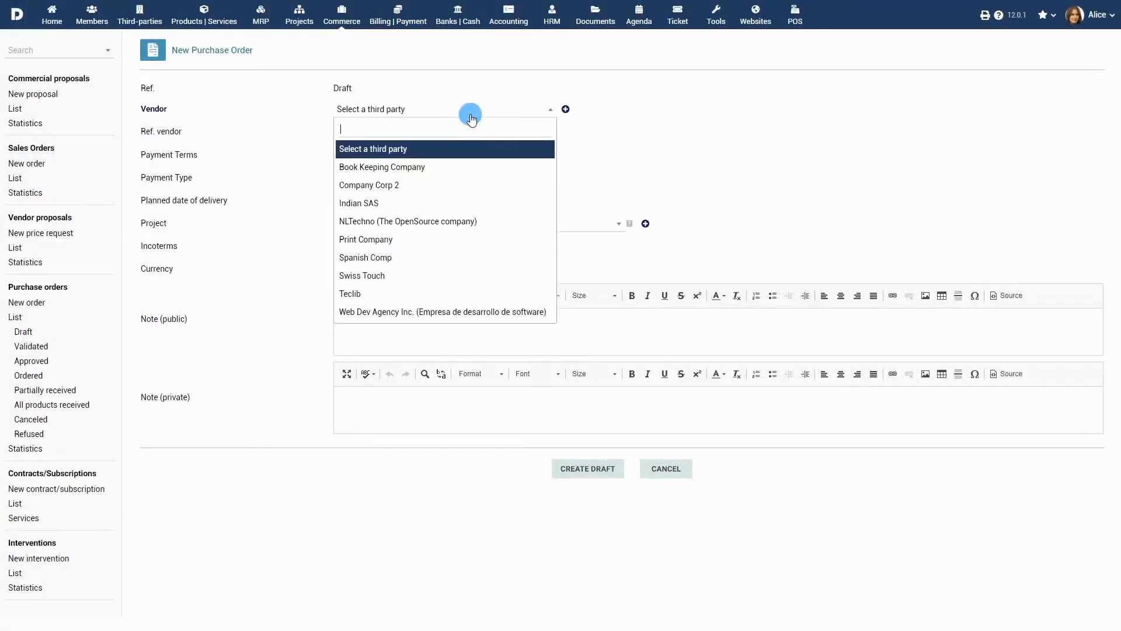
click(483, 310)
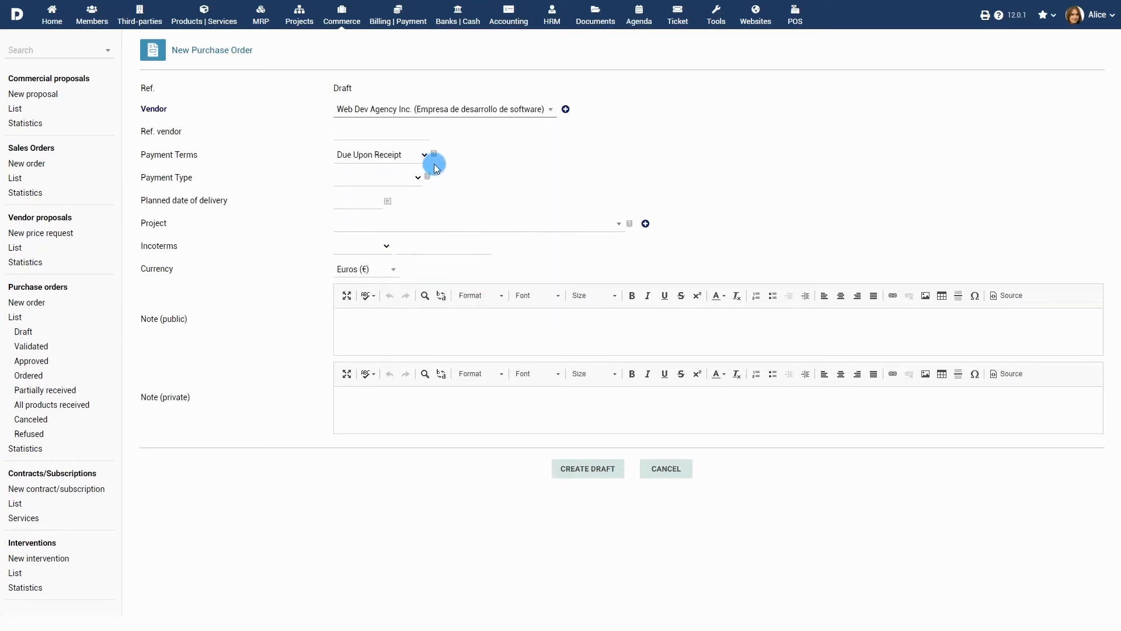
click(416, 155)
click(411, 177)
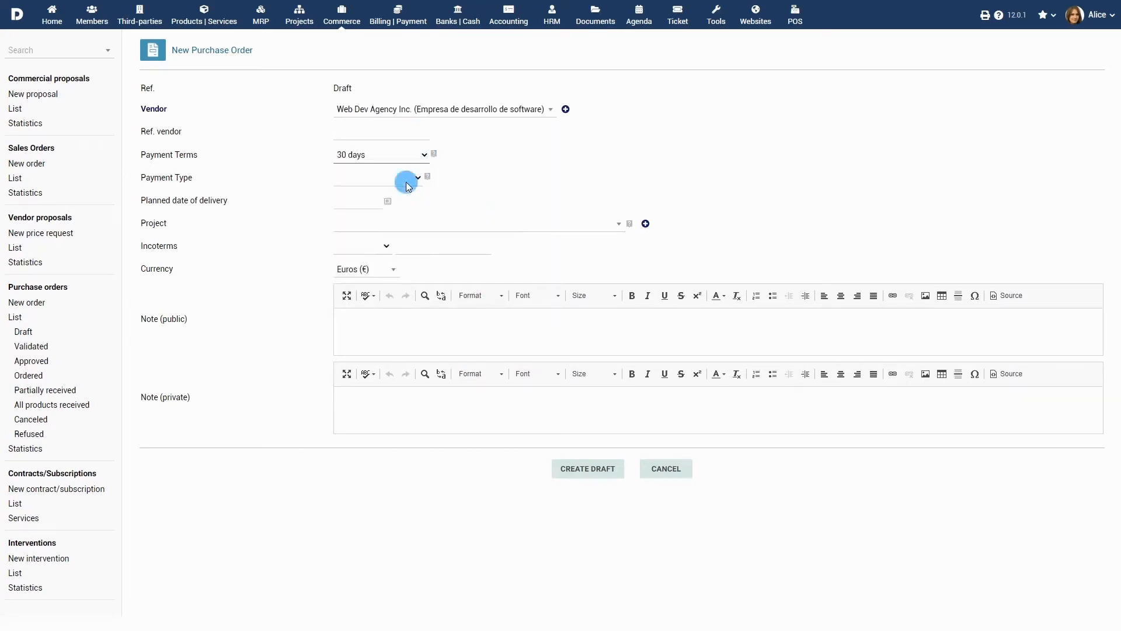
click(403, 183)
click(399, 213)
Set the planned date of delivery to 07/23/2020 and the project to PROJSHARED, The Global project
click(388, 201)
click(410, 302)
click(473, 224)
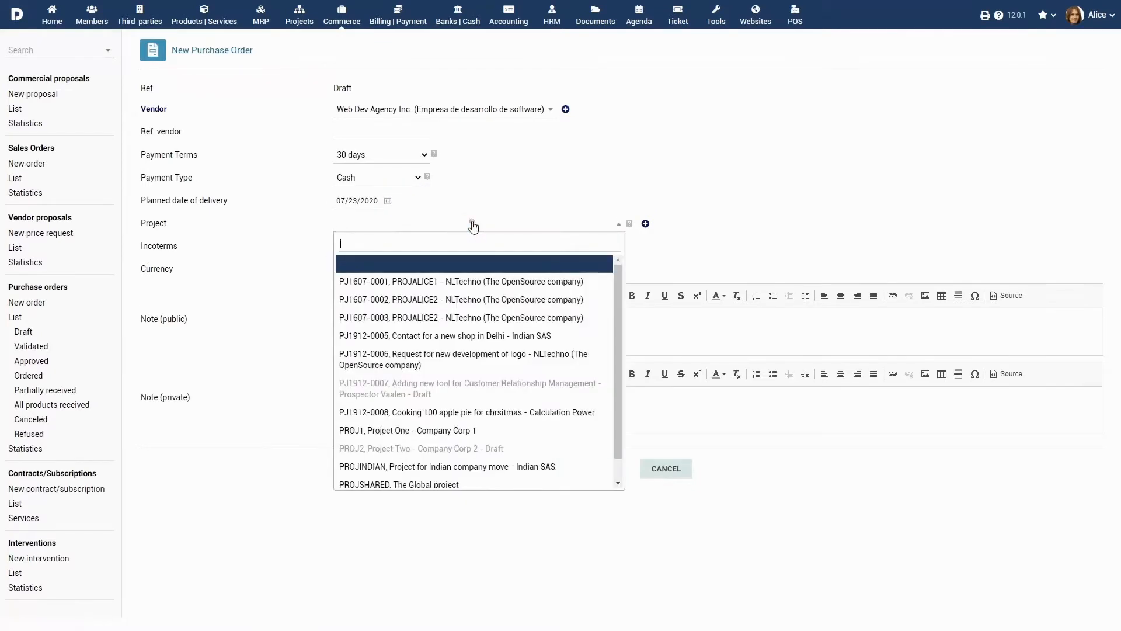
scroll(473, 330, down, 1)
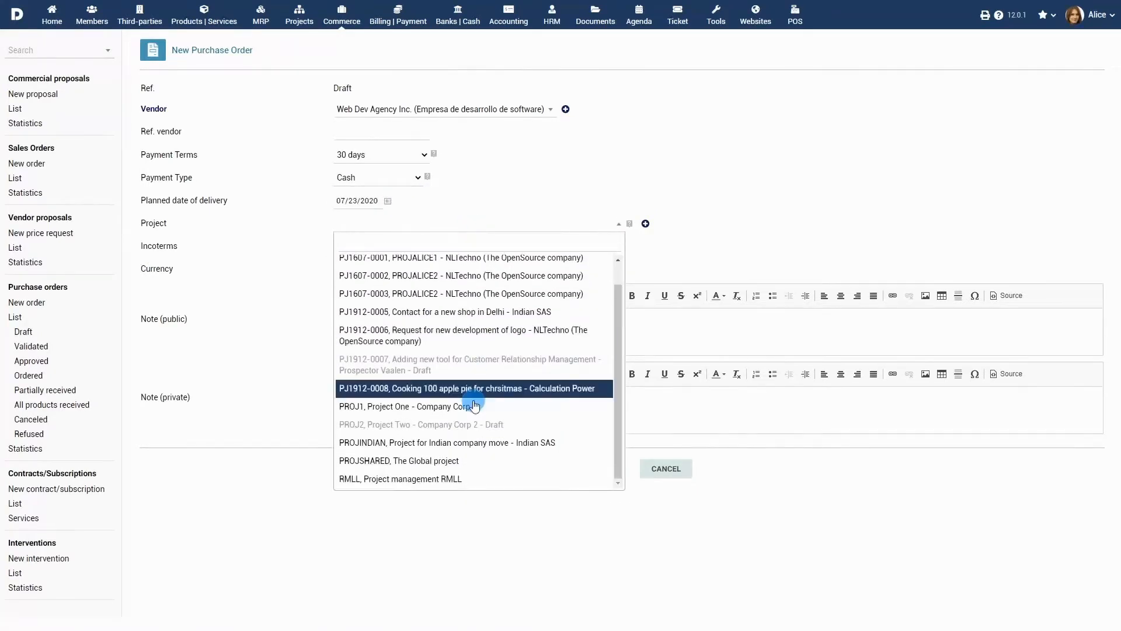
click(462, 460)
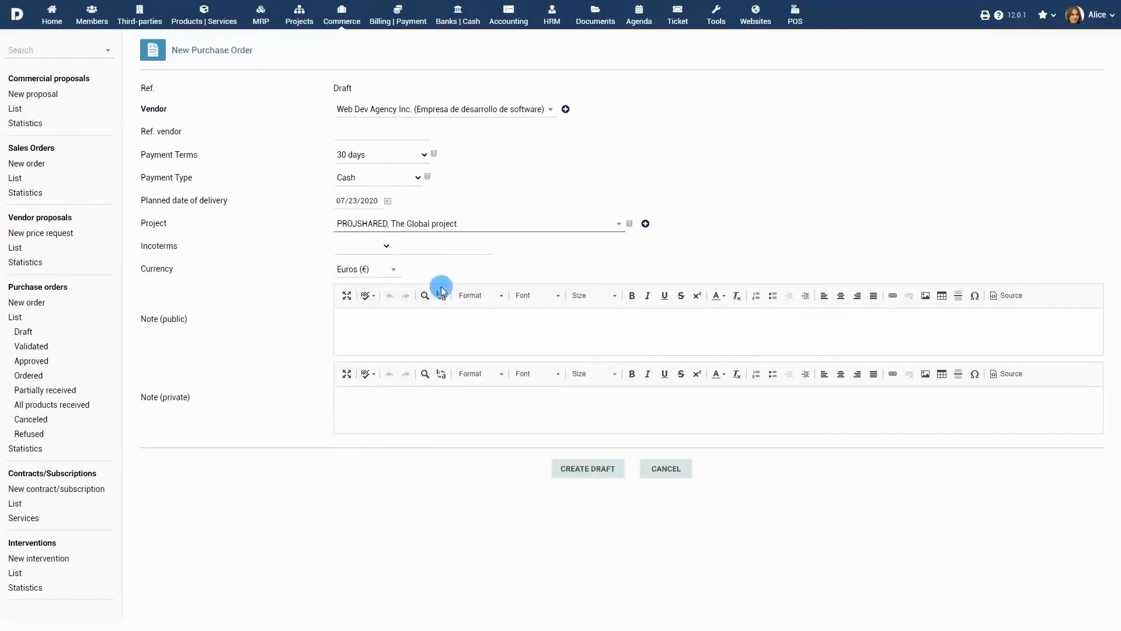
Choose Euros as currency, add a public note referring to the email discussion with the contact, and create the draft order
click(383, 269)
click(377, 307)
click(509, 337)
text(A)
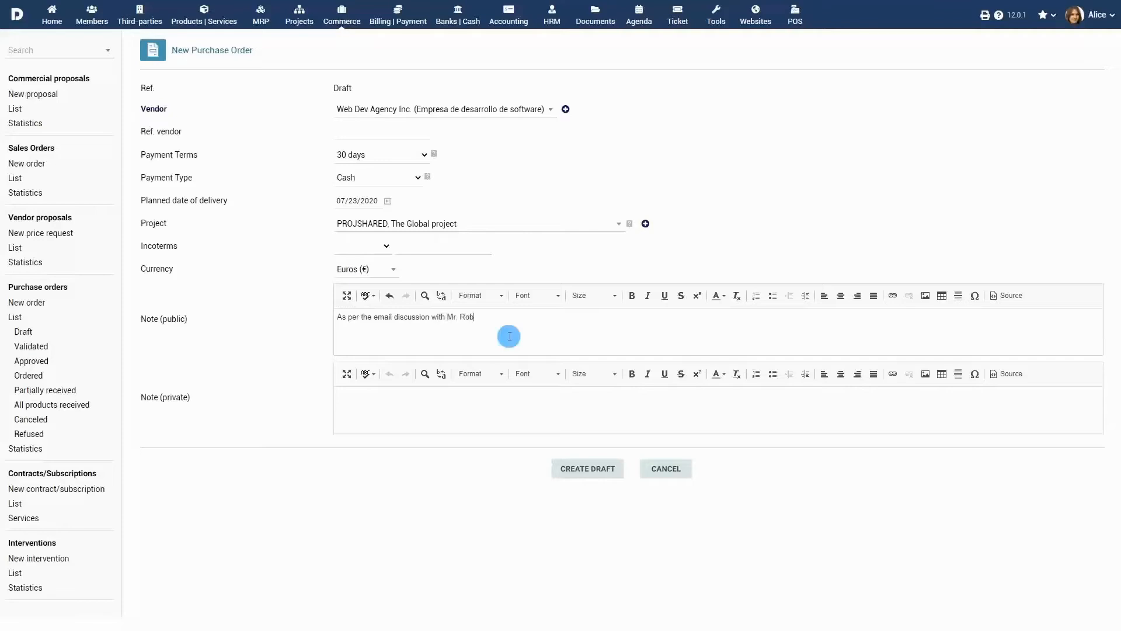
click(587, 469)
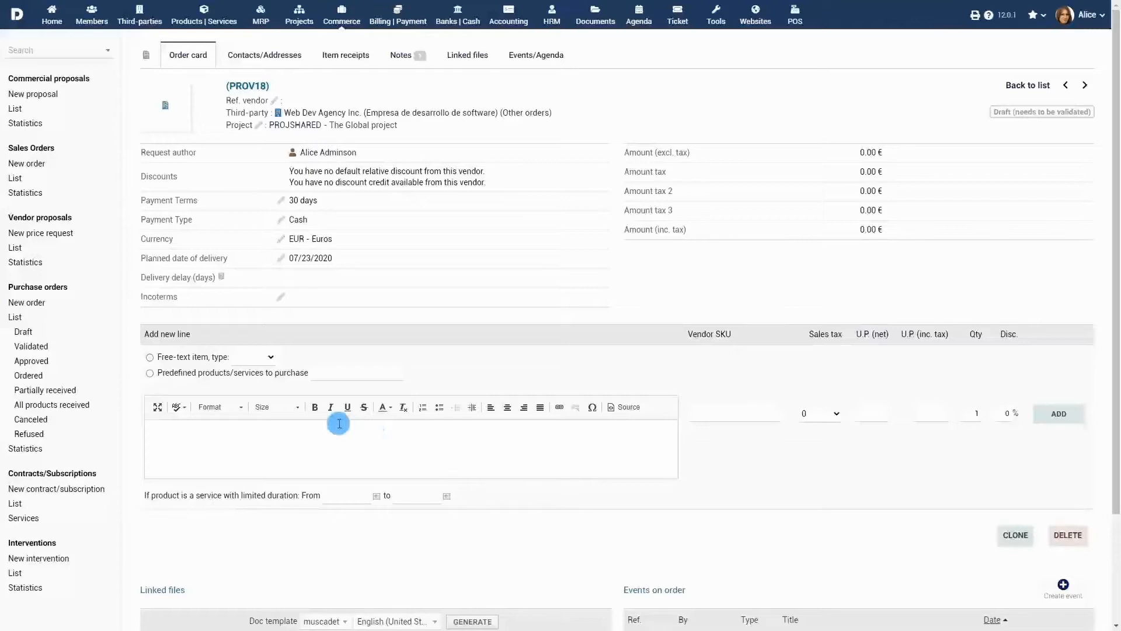
Add a free-text product line "Swiss Army Knife" with 4% sales tax, a net unit price of 329 and quantity 4
click(149, 358)
click(267, 362)
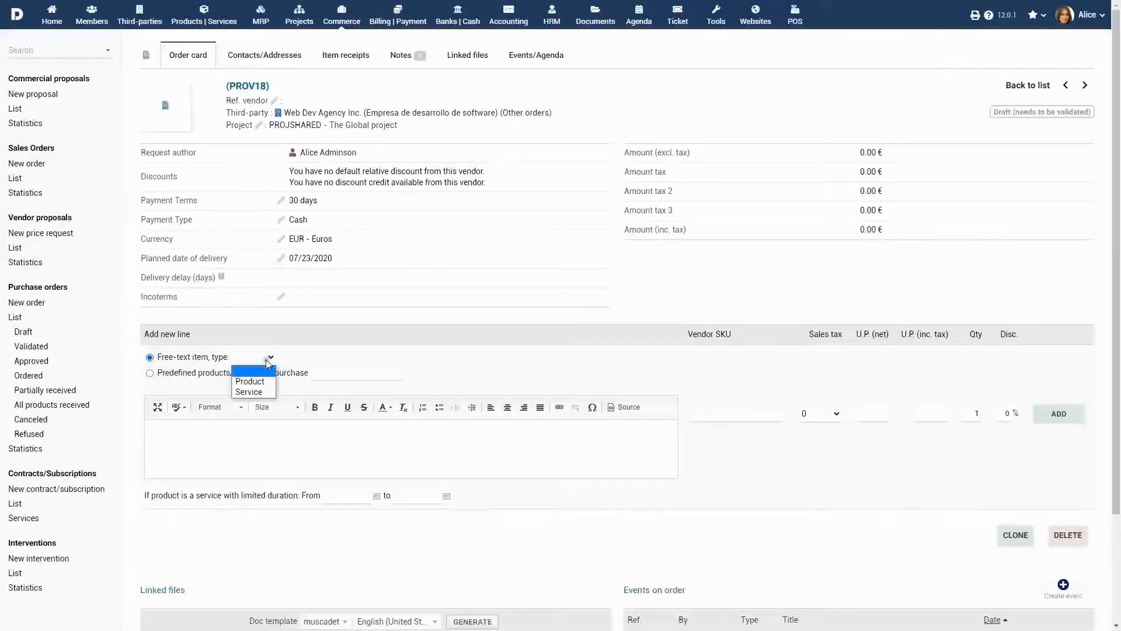
click(262, 379)
click(325, 437)
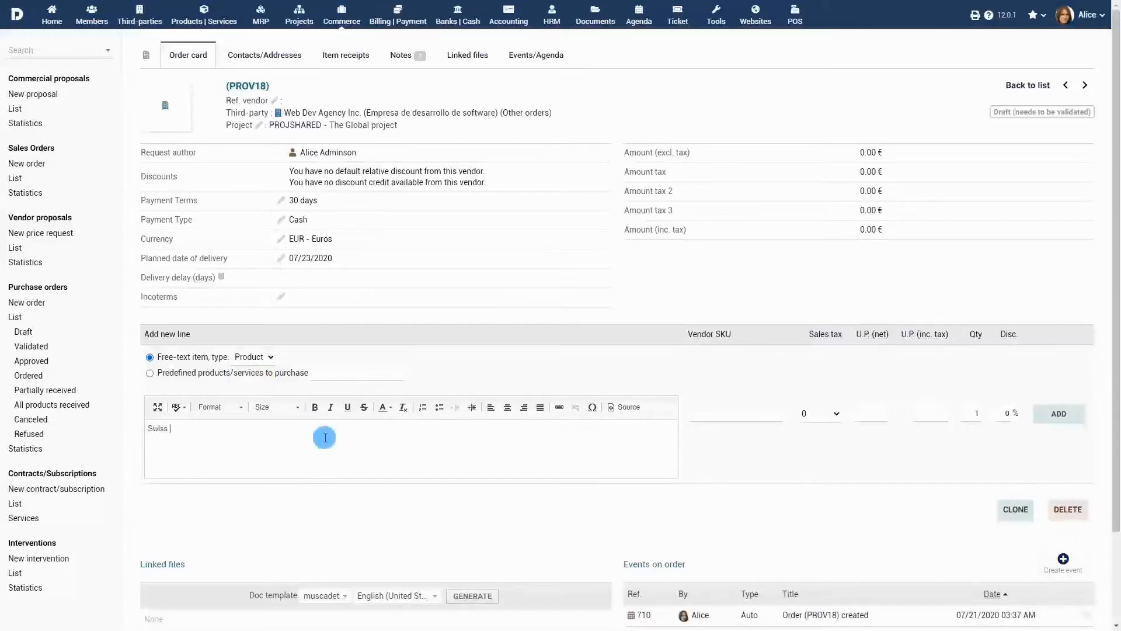
click(831, 412)
click(831, 440)
click(881, 411)
text(399)
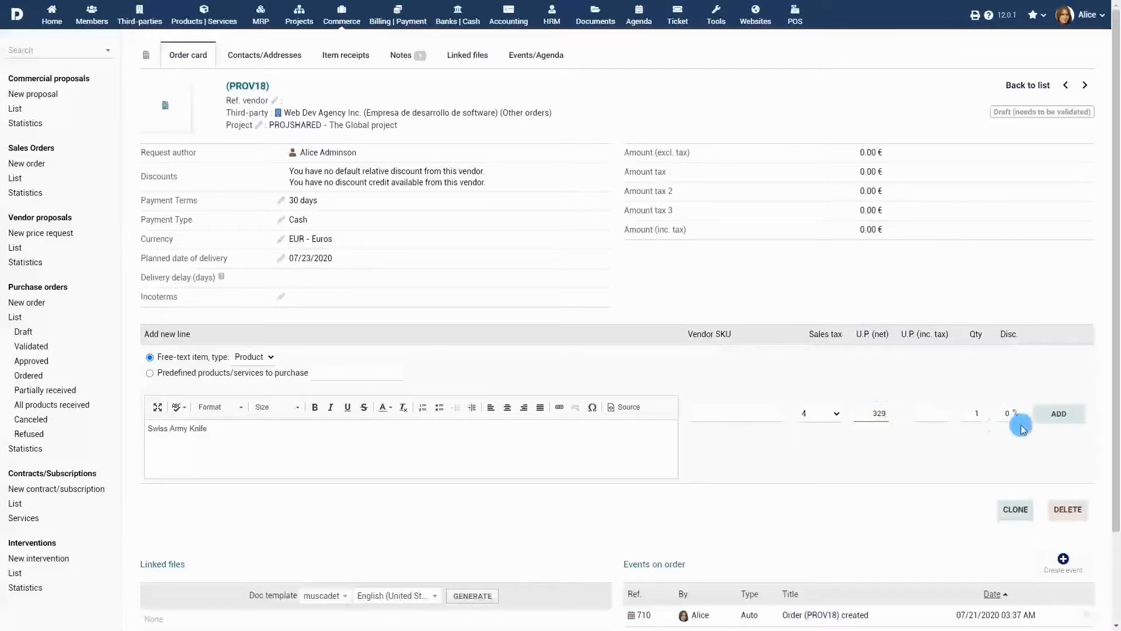
click(981, 413)
text(4)
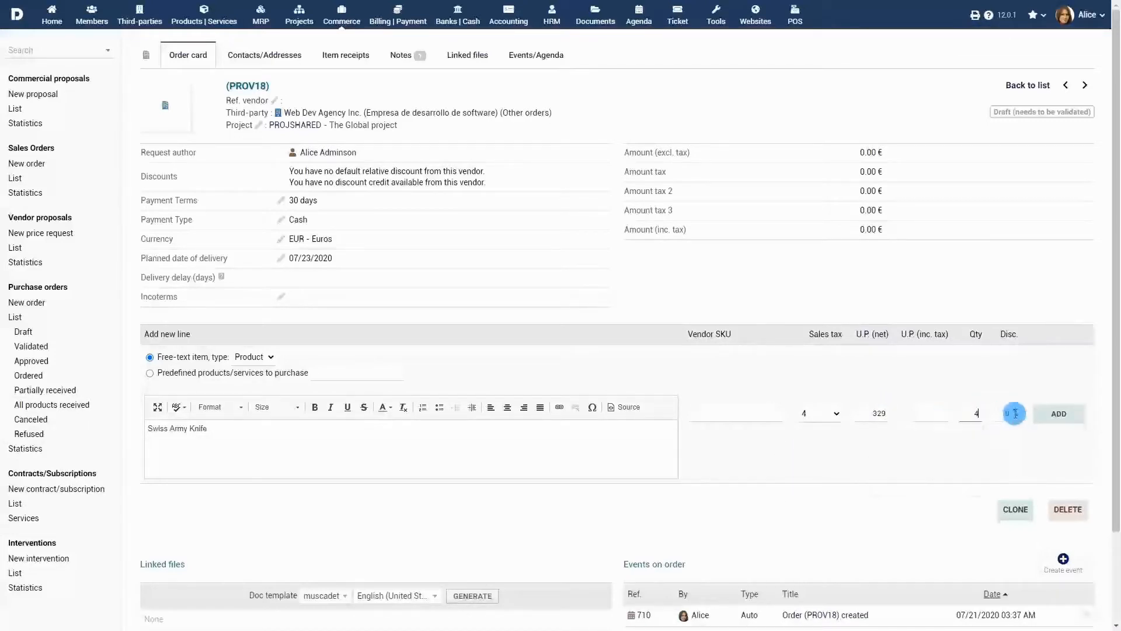
click(1052, 414)
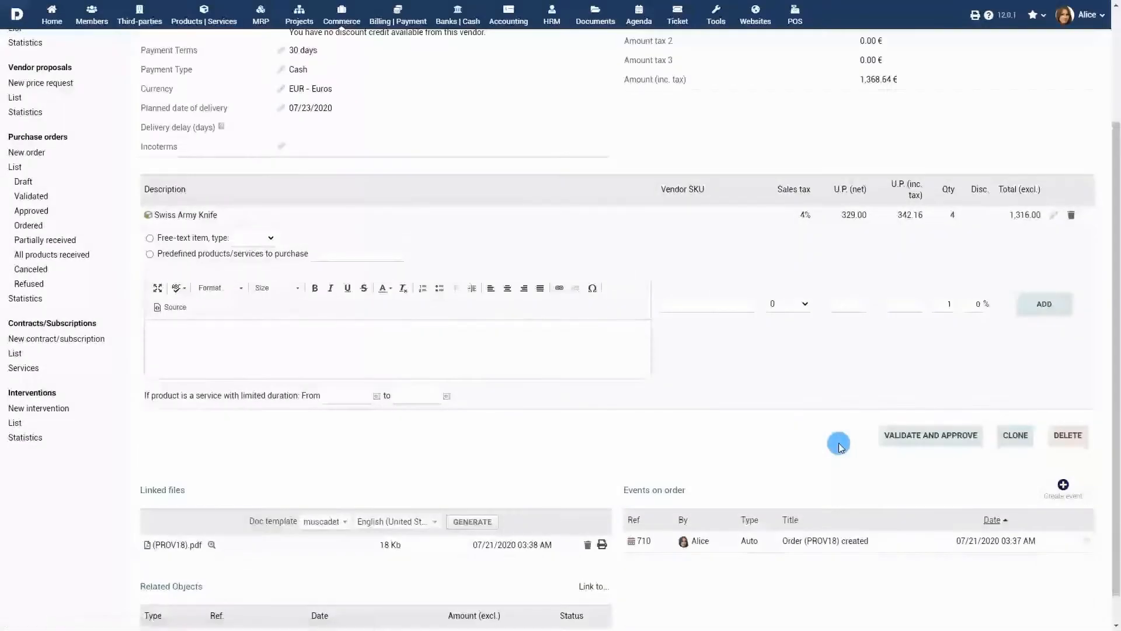
Add a free-text product line "Knife Holder" with 4% sales tax, a net unit price of 15 and quantity 4
click(151, 238)
click(253, 238)
click(251, 262)
click(325, 342)
text(Knife Holder)
click(806, 304)
click(814, 330)
click(863, 302)
text(15)
double_click(953, 304)
text(4)
click(1037, 309)
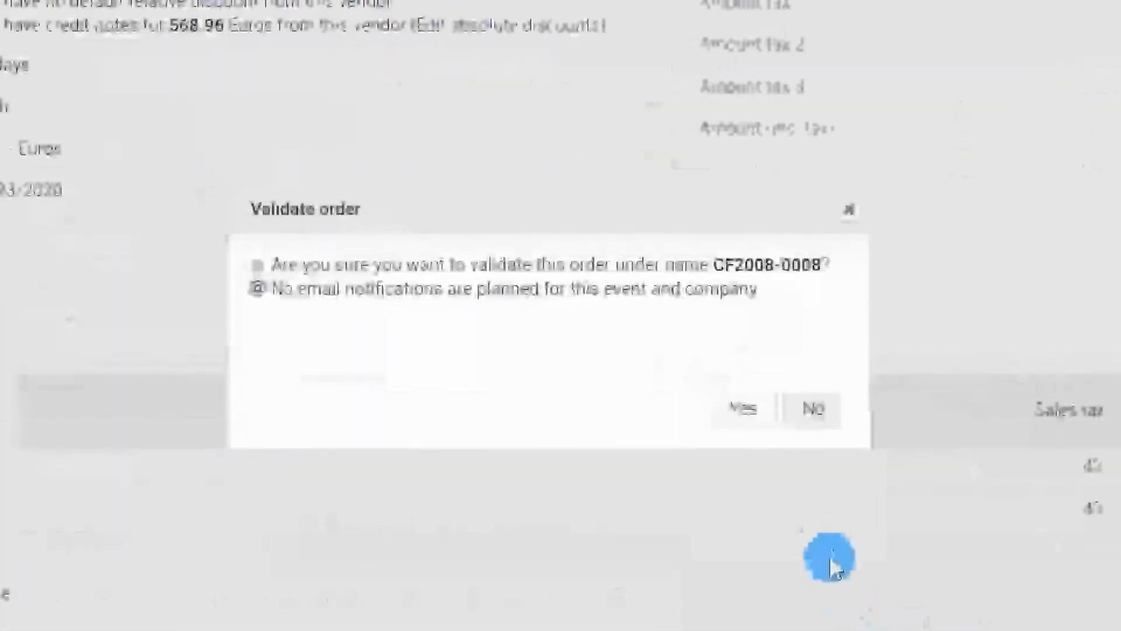
Validate the purchase order and approve it, confirming both requests
click(751, 412)
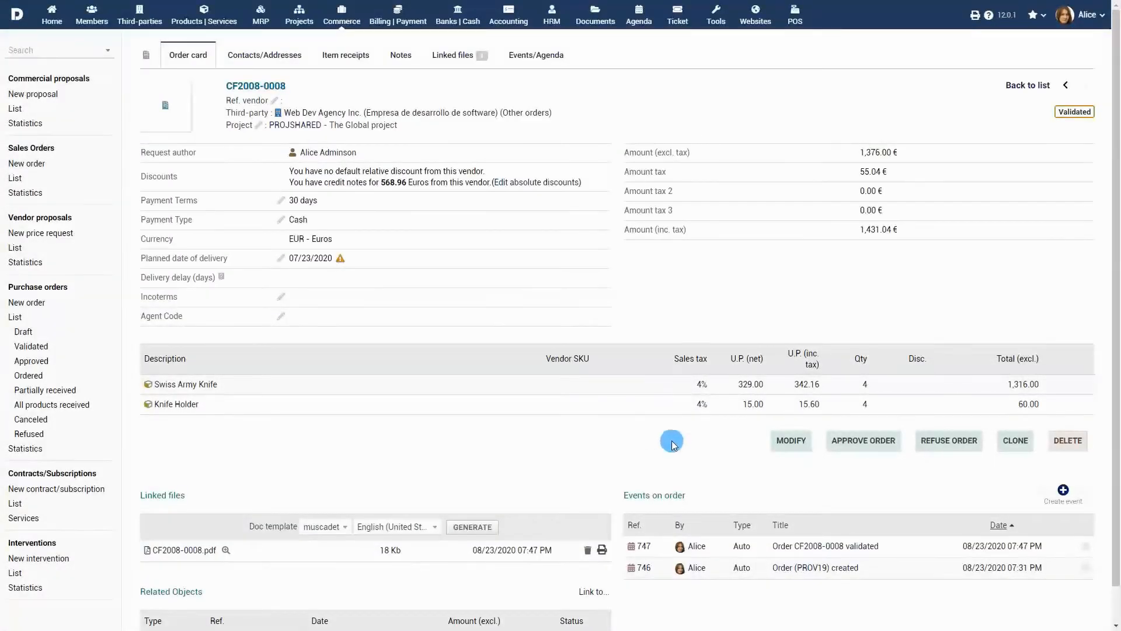
click(864, 441)
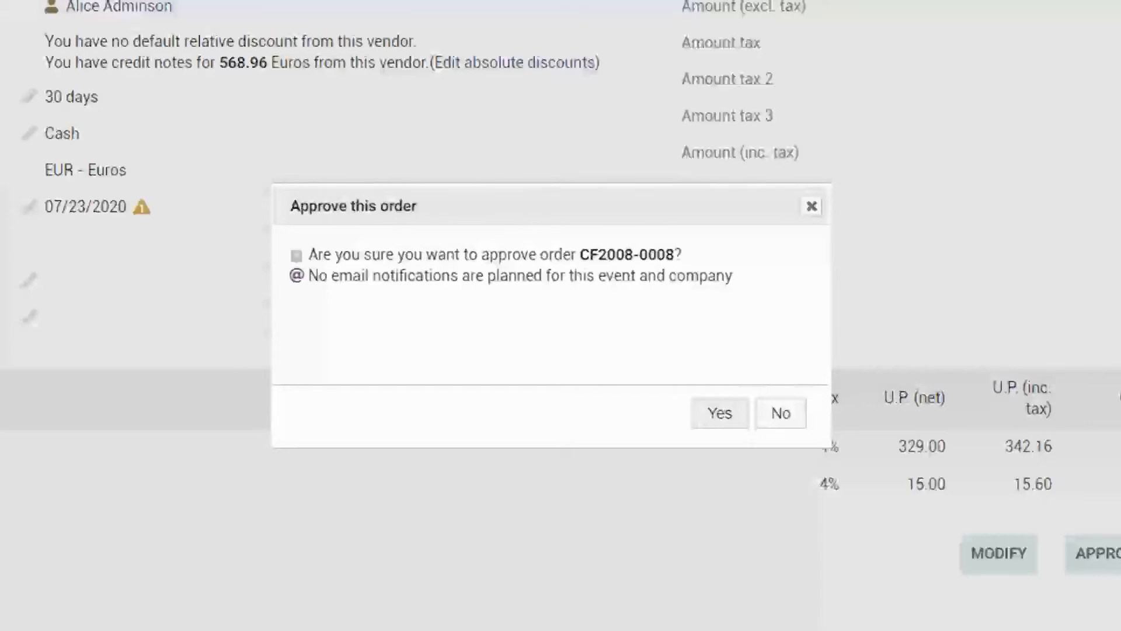
click(721, 414)
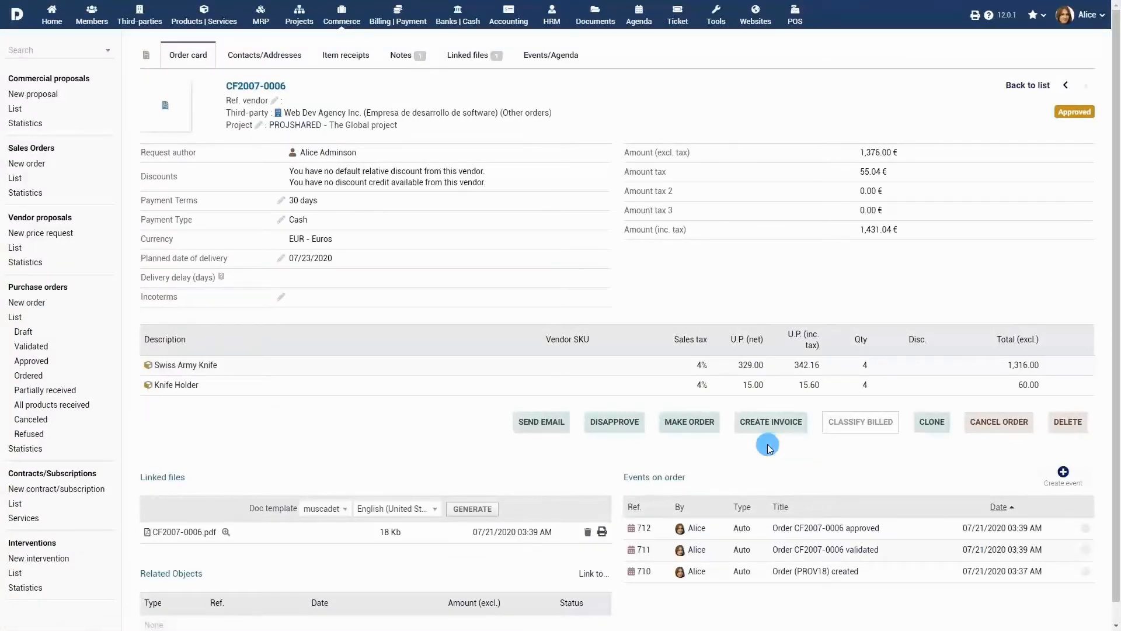
Open the approved order's PDF, and email the order to the vendor by entering the receiver's e-mail address
scroll(768, 448, down, 1)
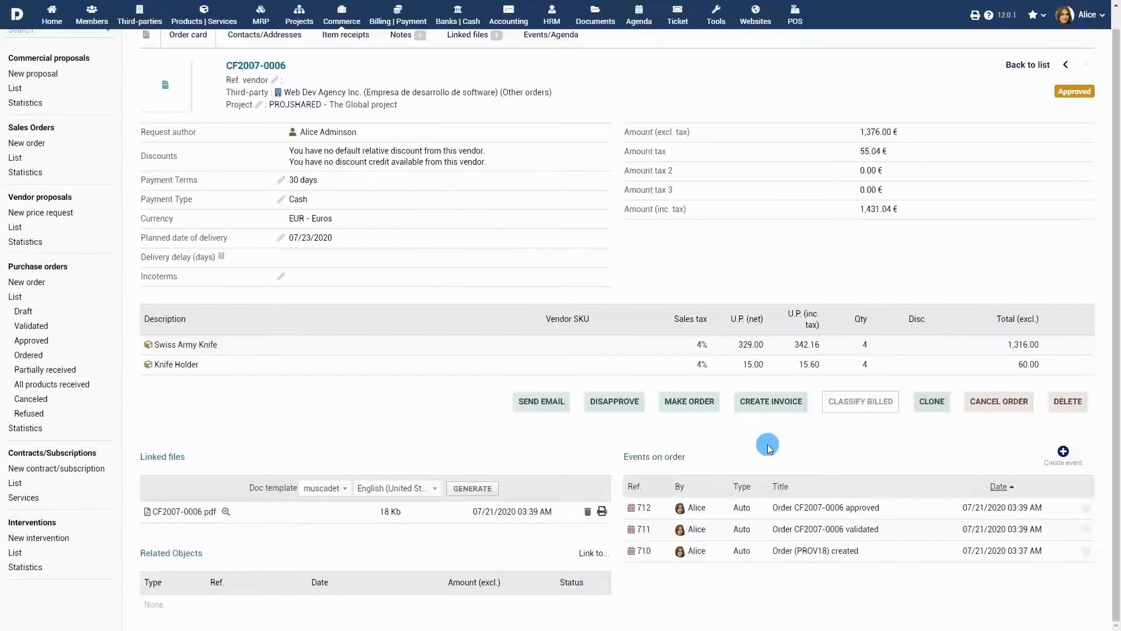
click(176, 512)
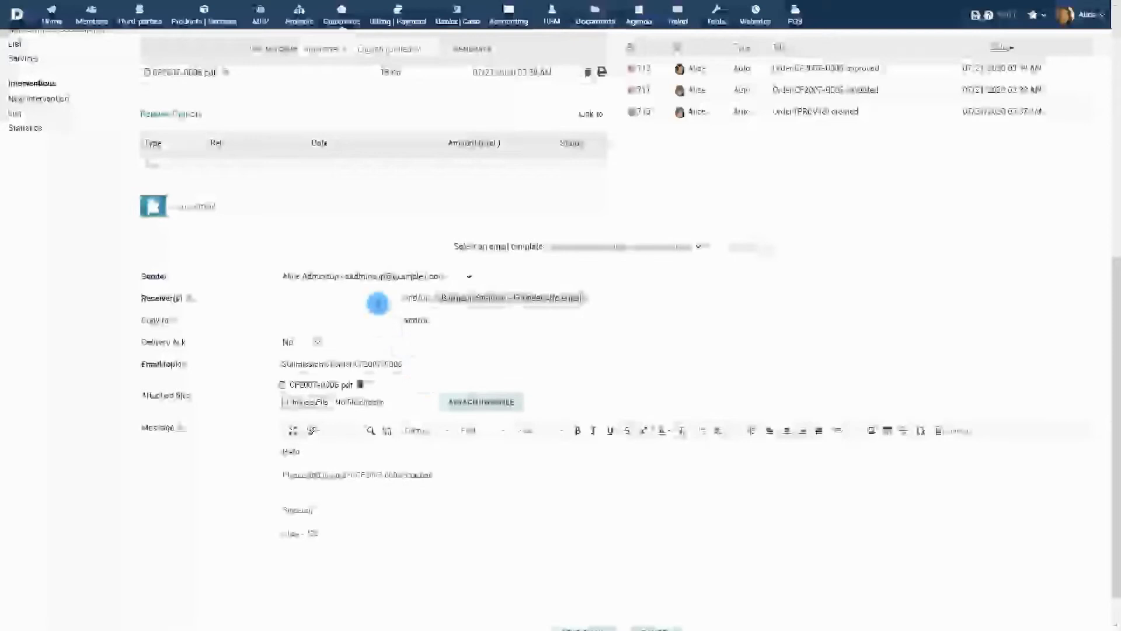
click(377, 299)
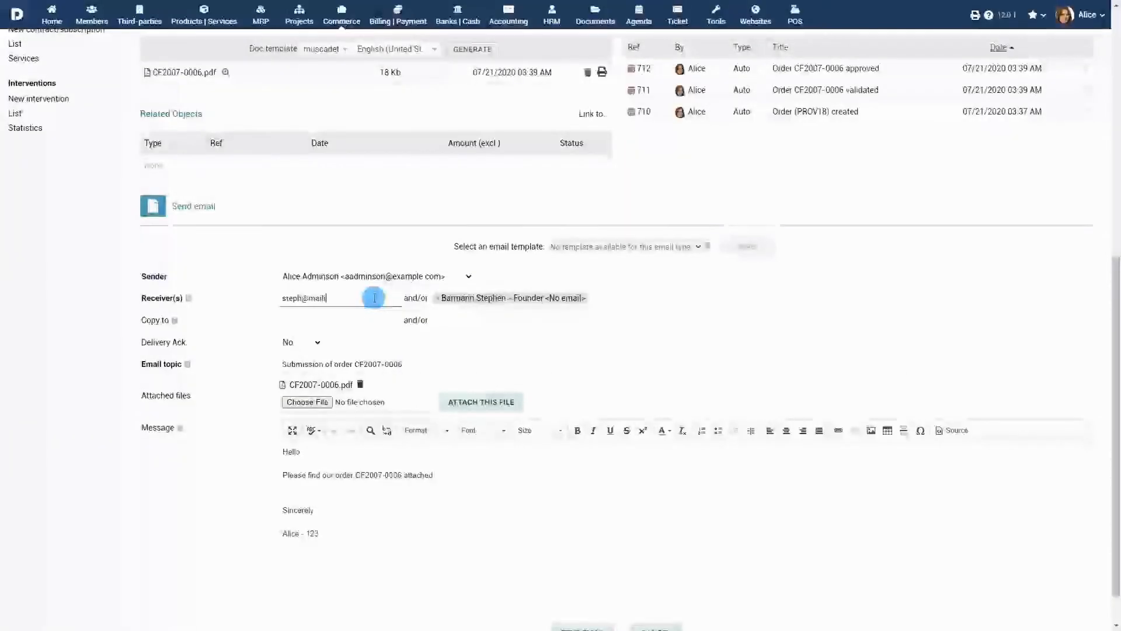
click(439, 300)
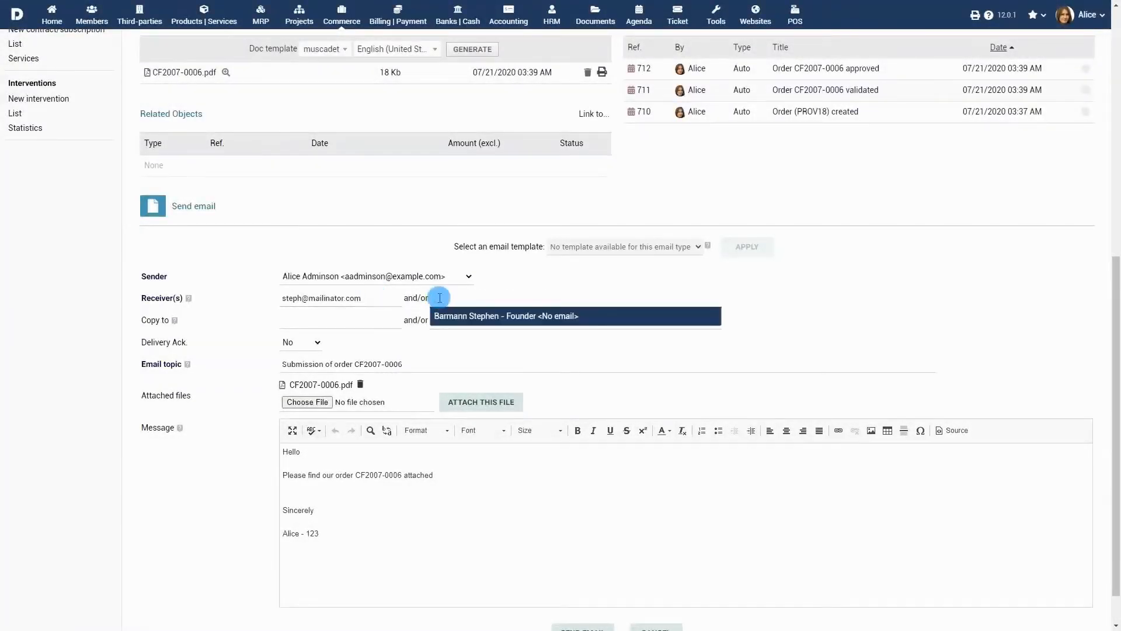
click(586, 353)
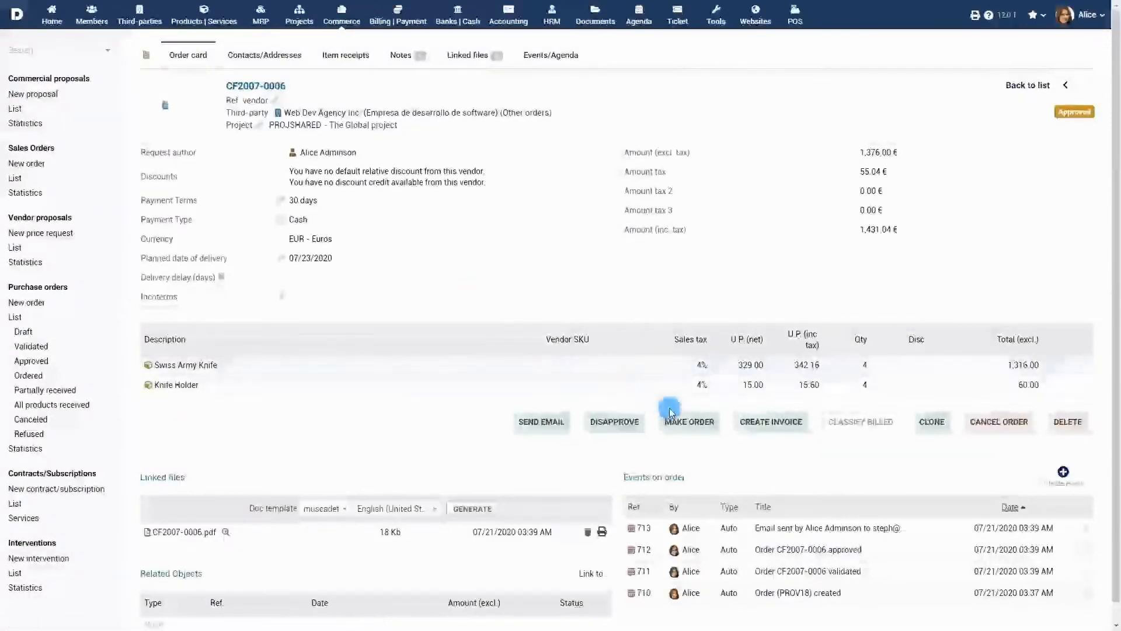
Place the order dated 07/20/2020 with order method Email and comment "As per email discussion", and confirm it
click(686, 423)
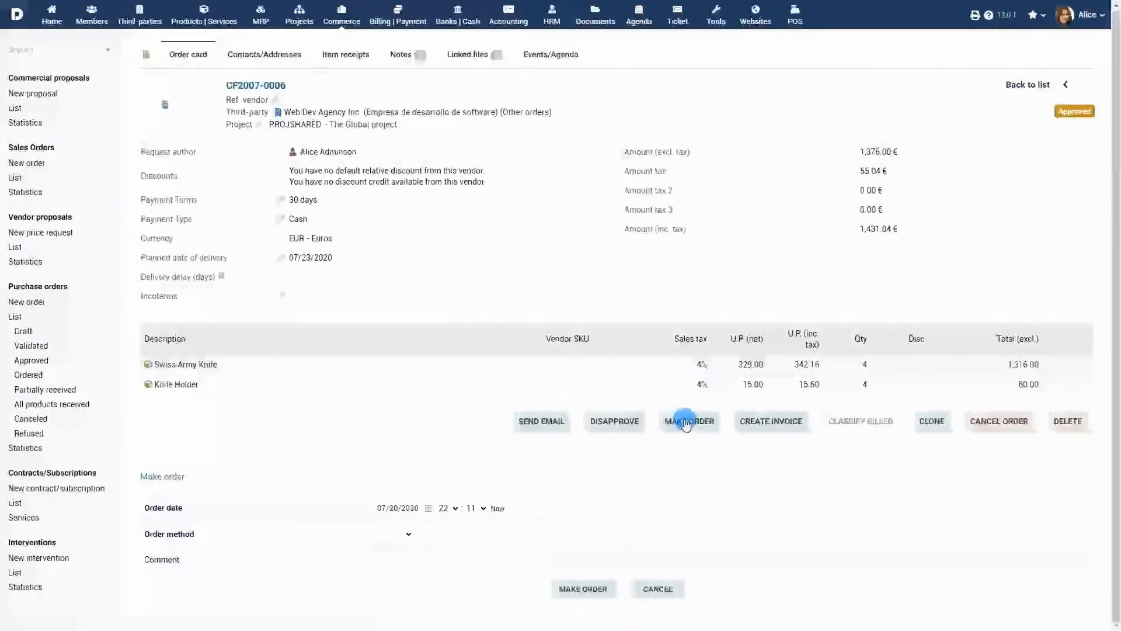
click(429, 508)
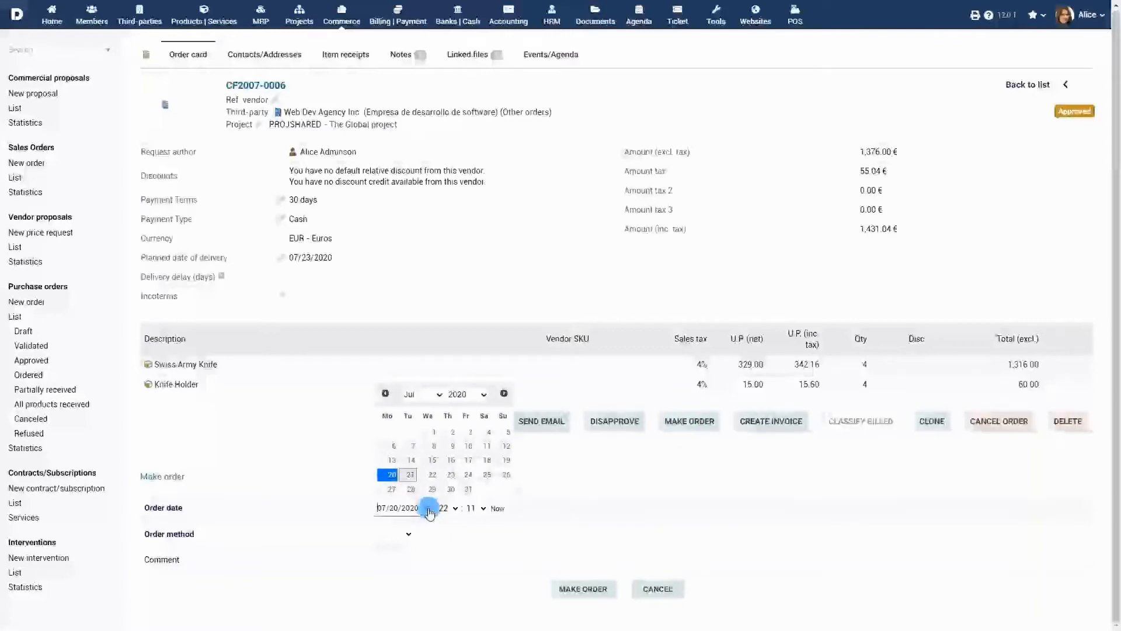
click(391, 475)
click(409, 534)
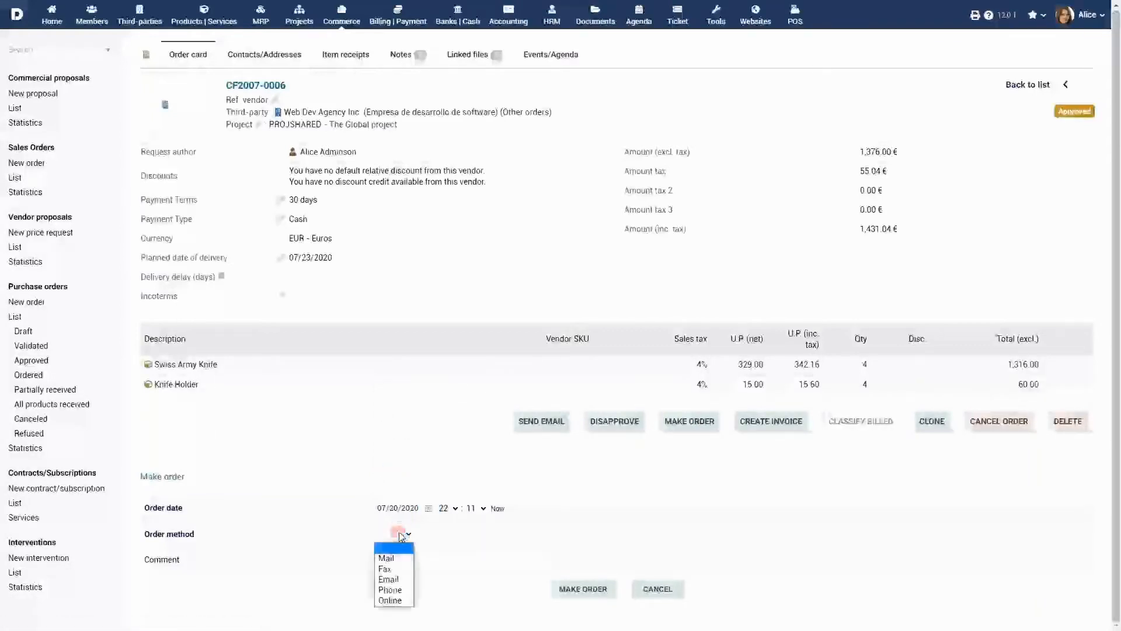
click(400, 569)
click(431, 559)
text(As per email discussion)
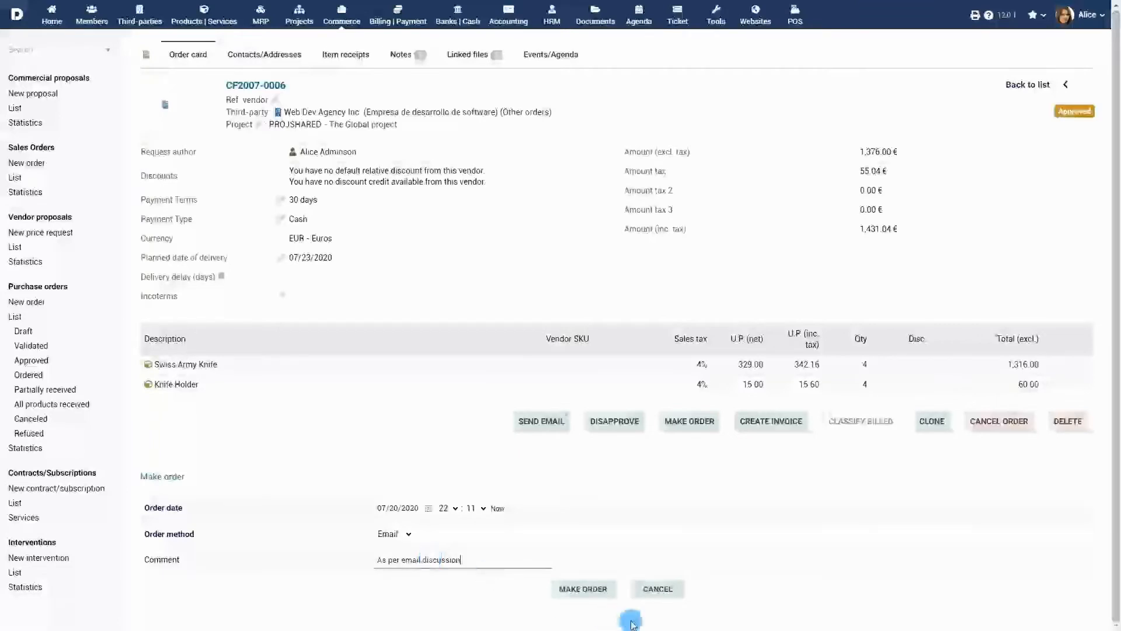
click(584, 588)
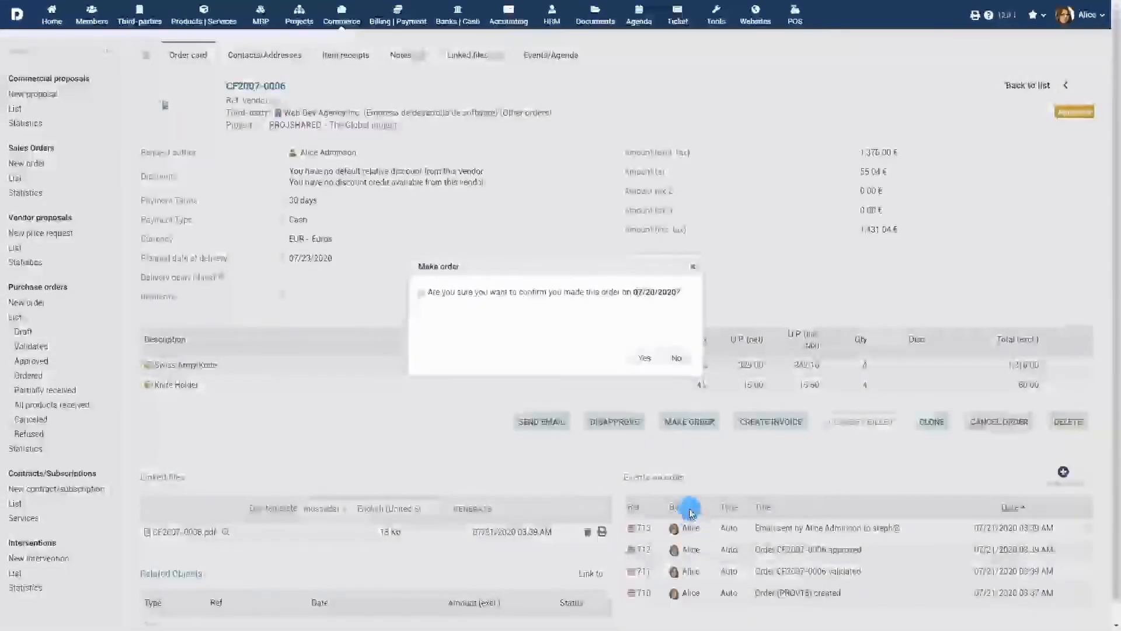
click(643, 358)
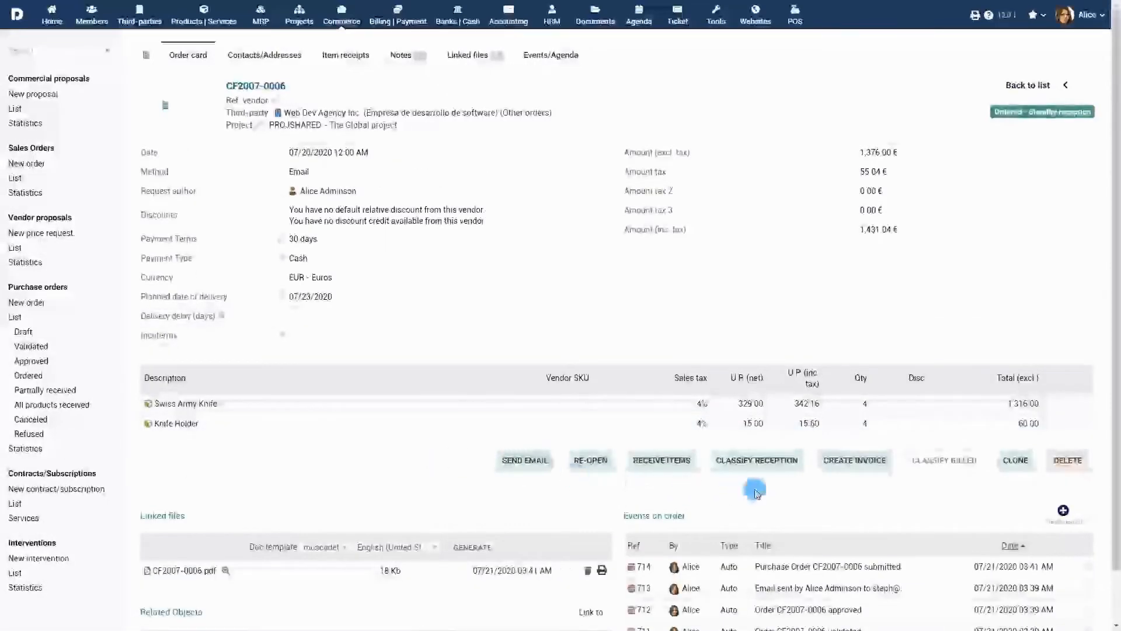
Classify the order's reception as a Partial delivery dated 07/20/2020 with the comment "Received first 60% of goods"
click(762, 463)
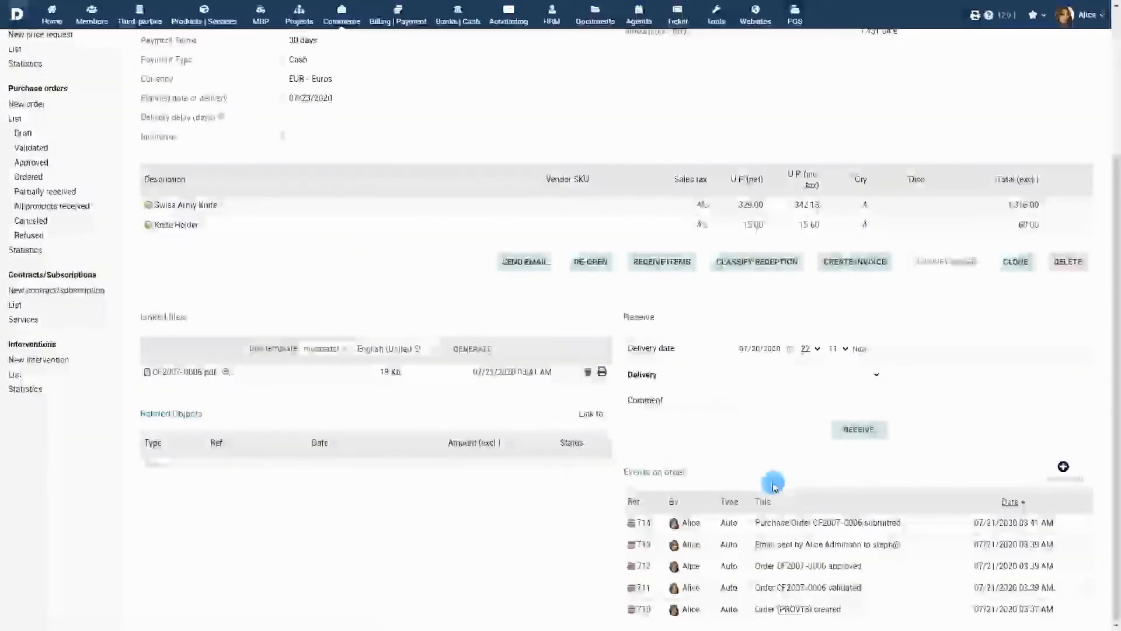
click(791, 351)
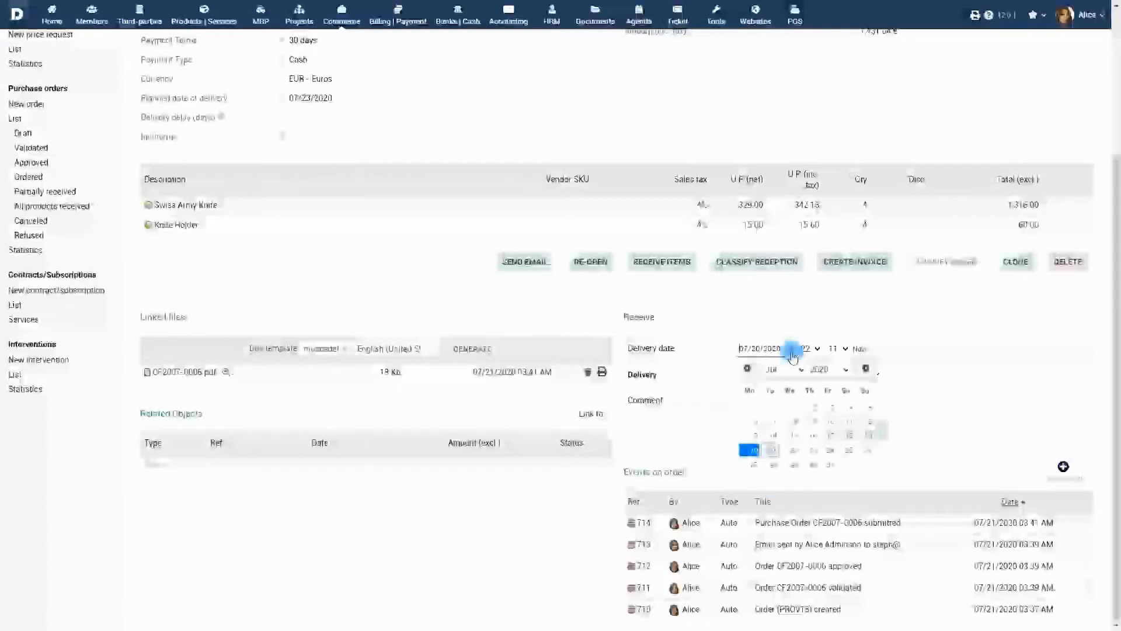
click(751, 450)
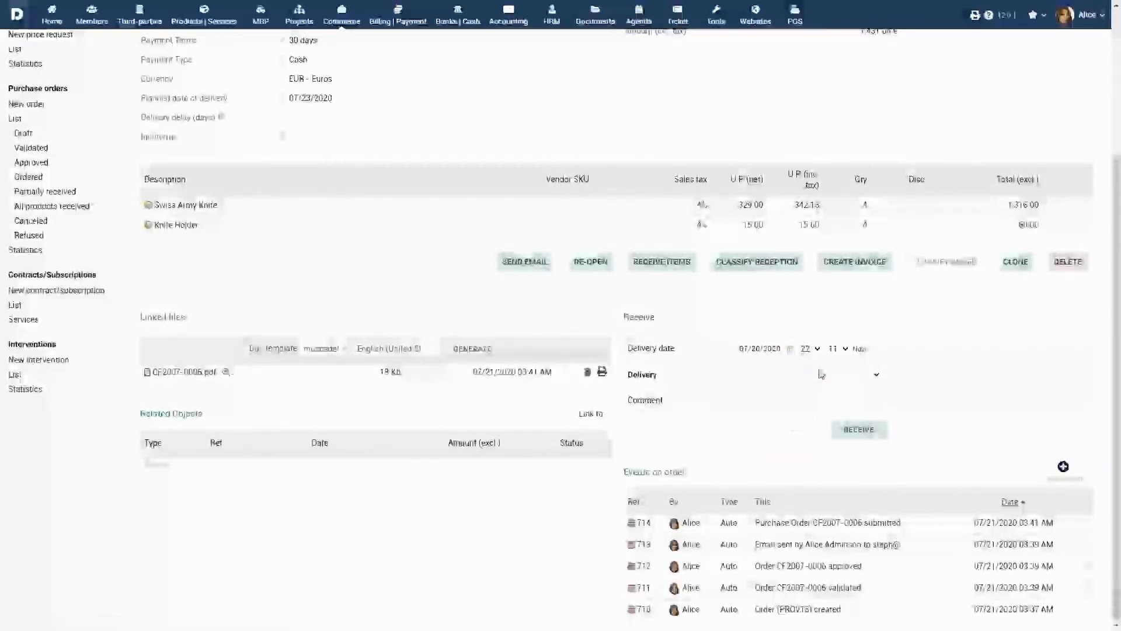
click(818, 371)
click(805, 409)
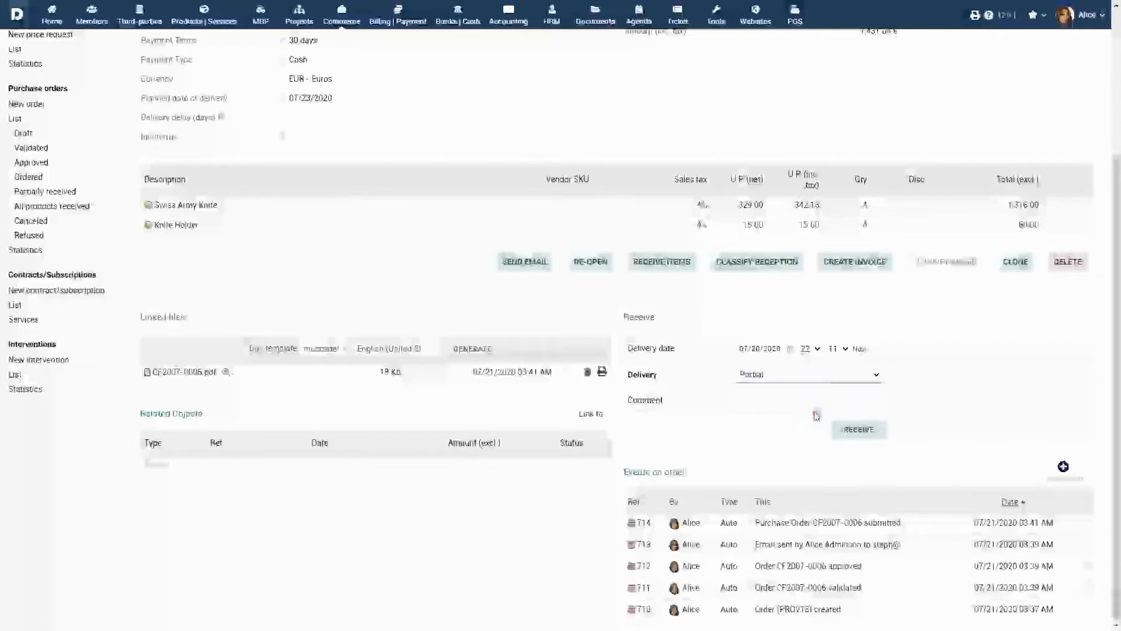
click(804, 401)
text(Received first 50% of goods)
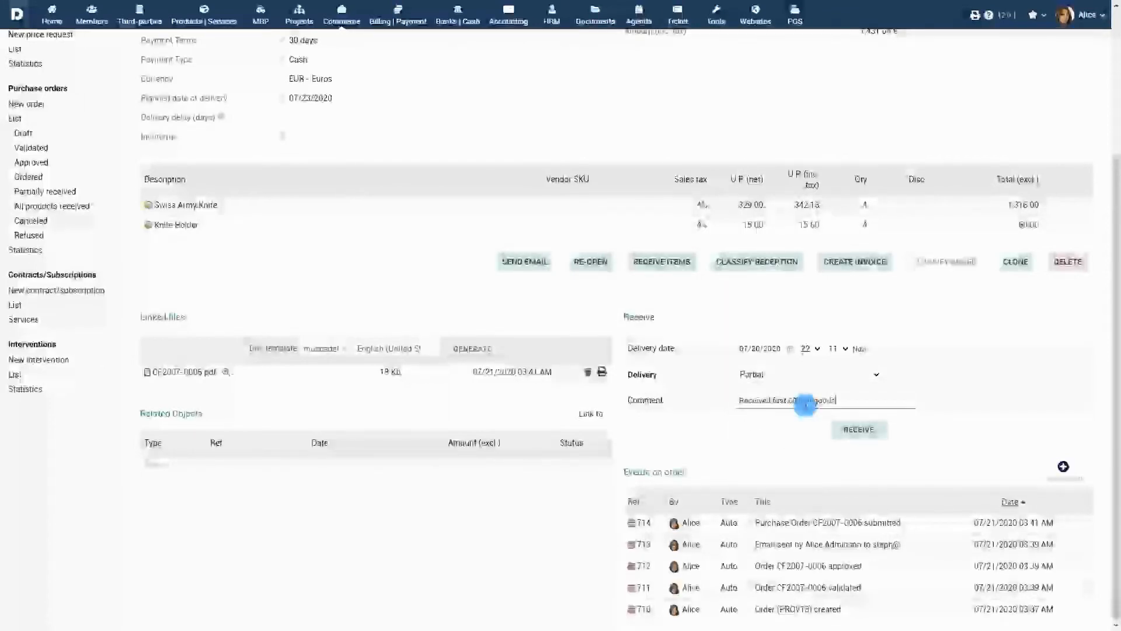
click(859, 429)
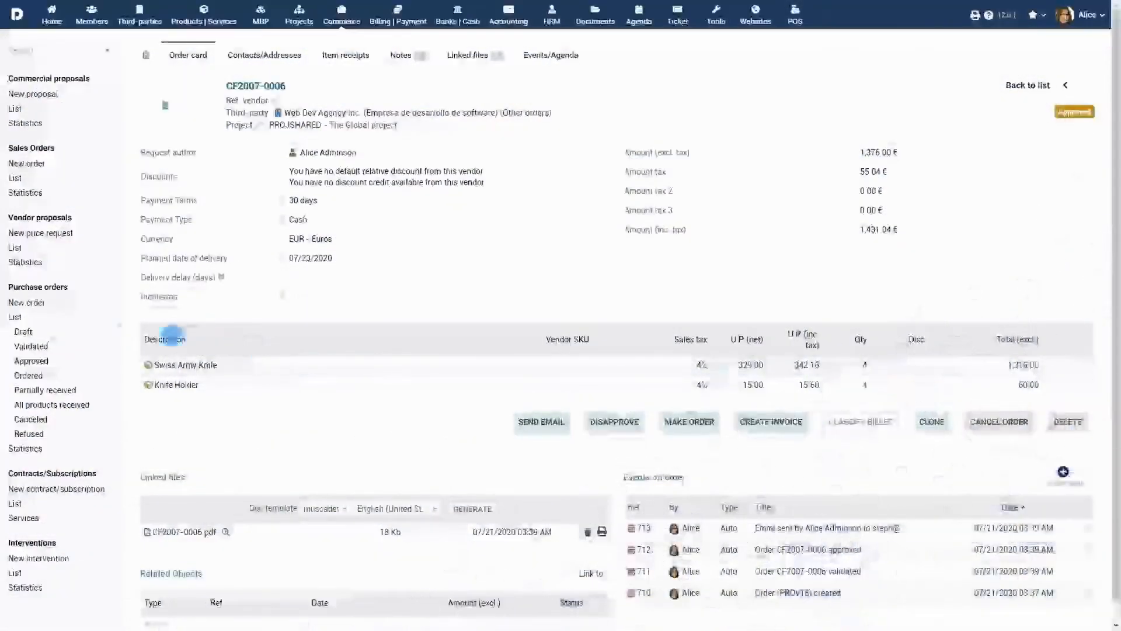
Review the full purchase order list and each status list: draft, validated, approved, ordered, partially received, all products received, canceled and refused
click(17, 318)
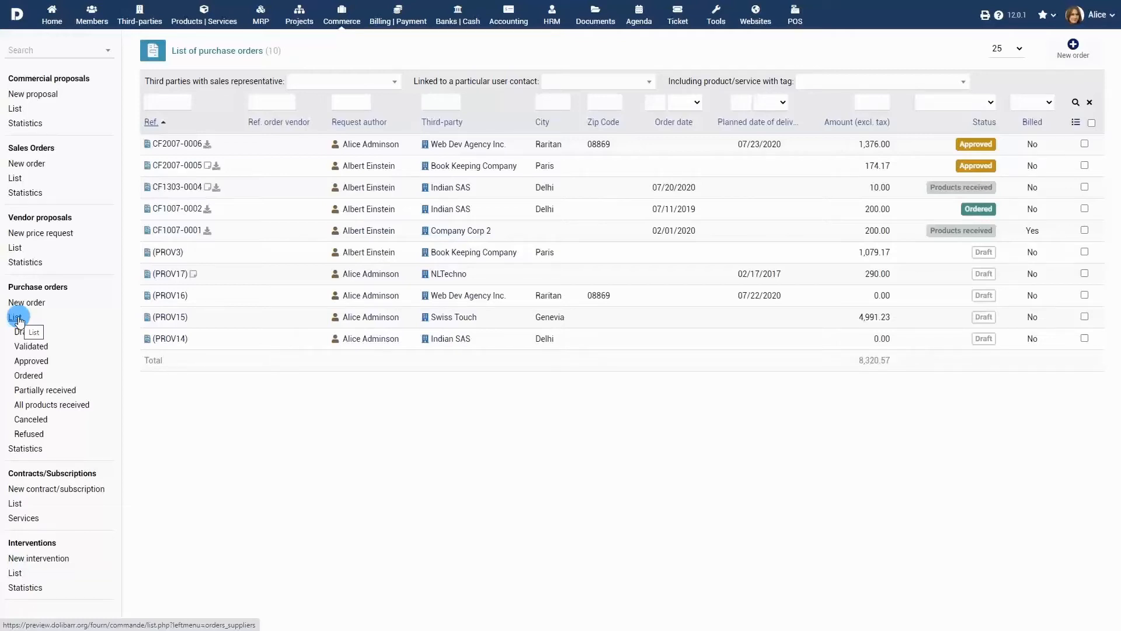
click(24, 332)
click(31, 349)
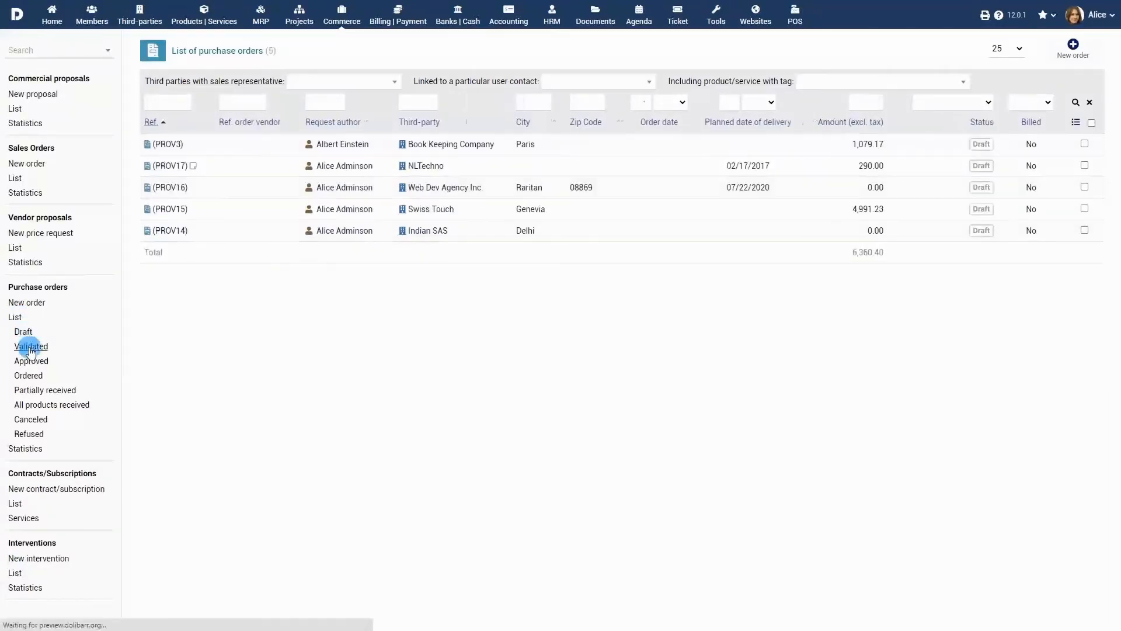
click(31, 362)
click(28, 376)
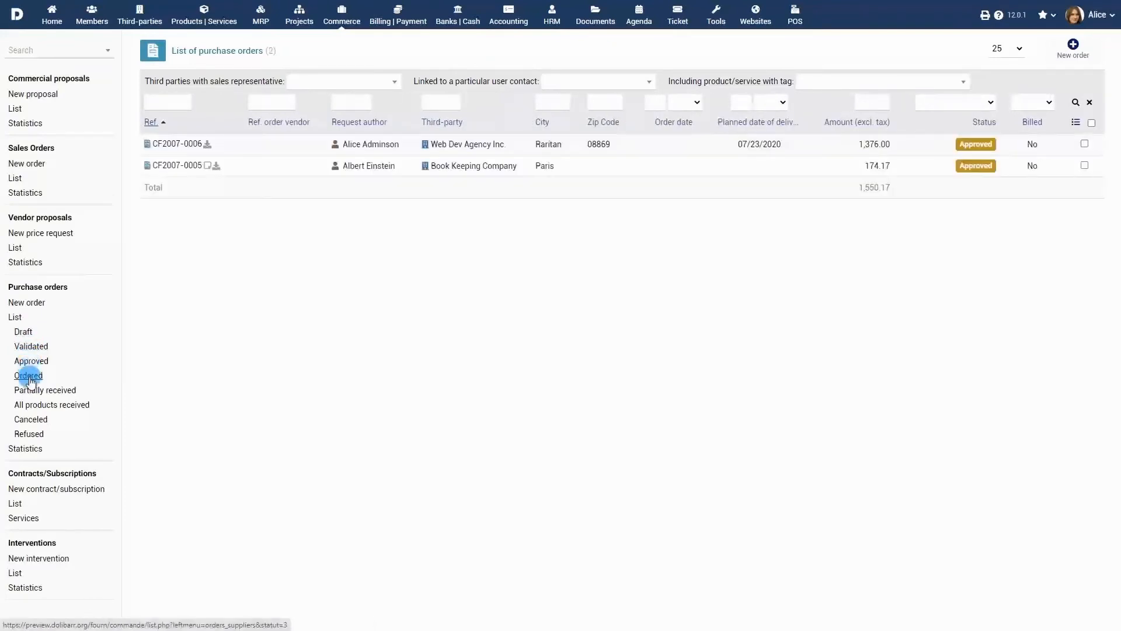
click(33, 390)
click(36, 405)
click(30, 420)
click(29, 433)
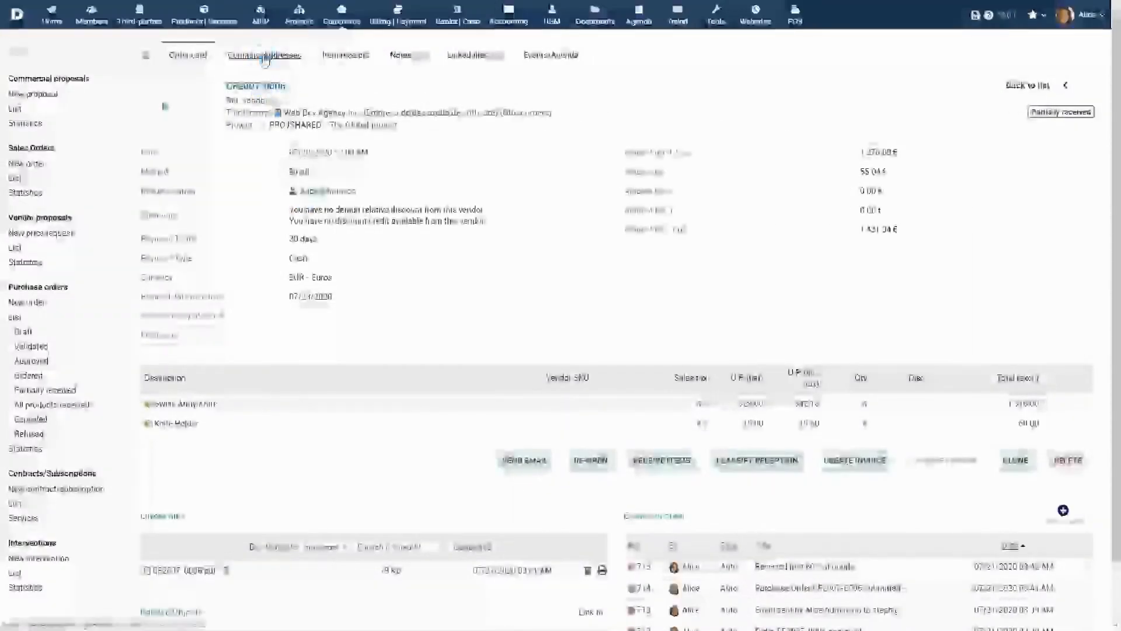
Add the user as Representative following-up purchase order and the vendor's founder as Vendor invoice contact on the order
click(265, 57)
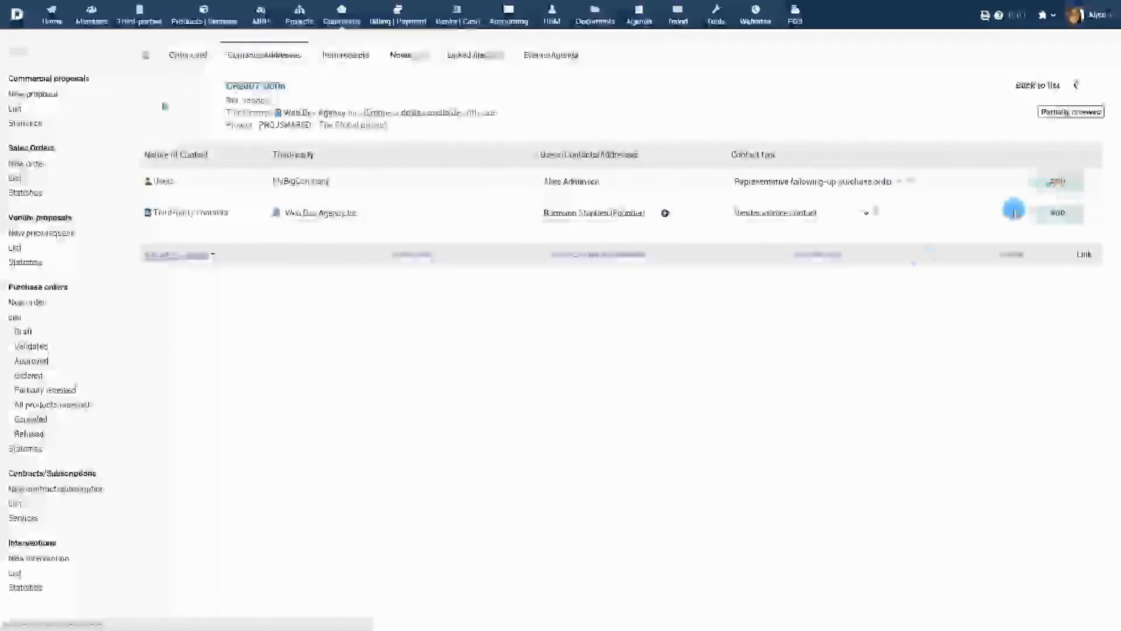
click(1045, 193)
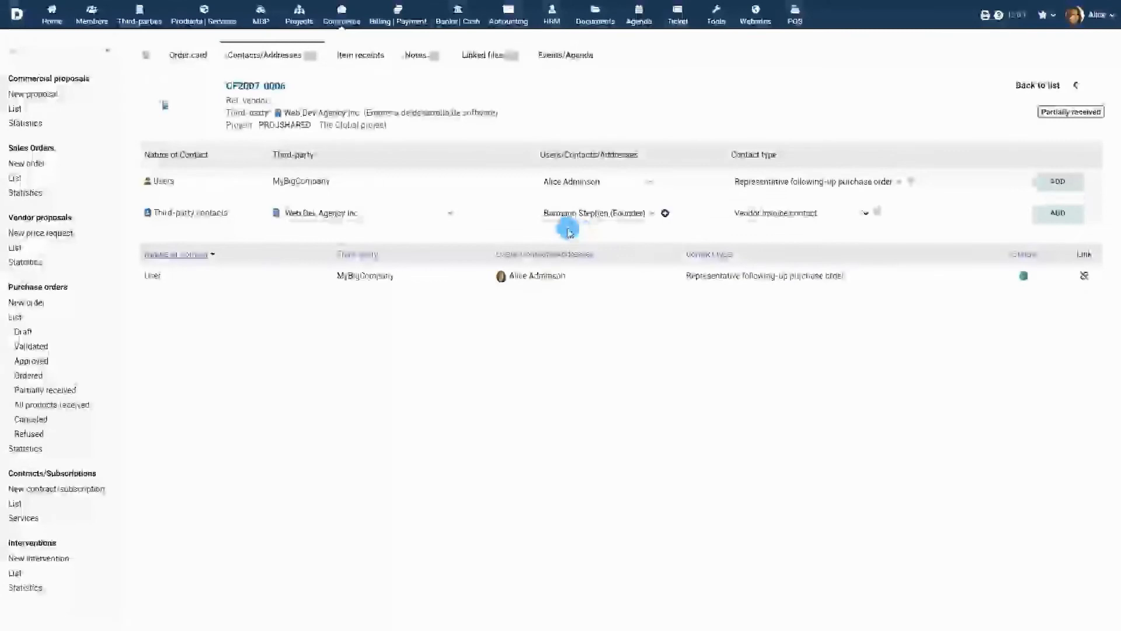
click(1059, 213)
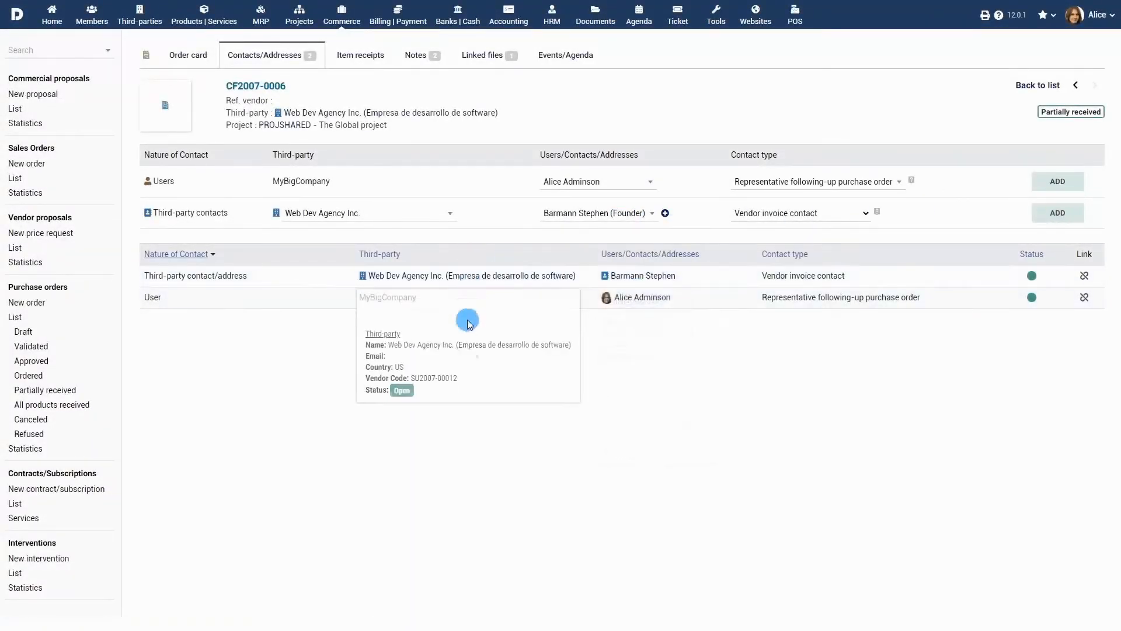
Check the order's item receipts, then upload the Contract file to its linked files and return to the order card
click(365, 56)
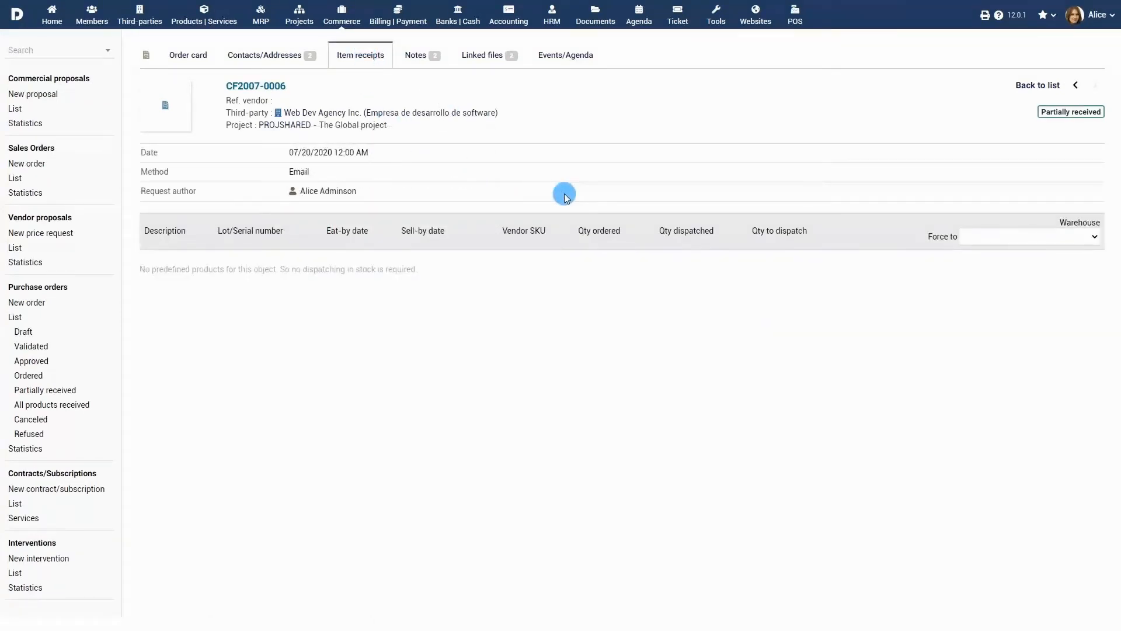
click(482, 56)
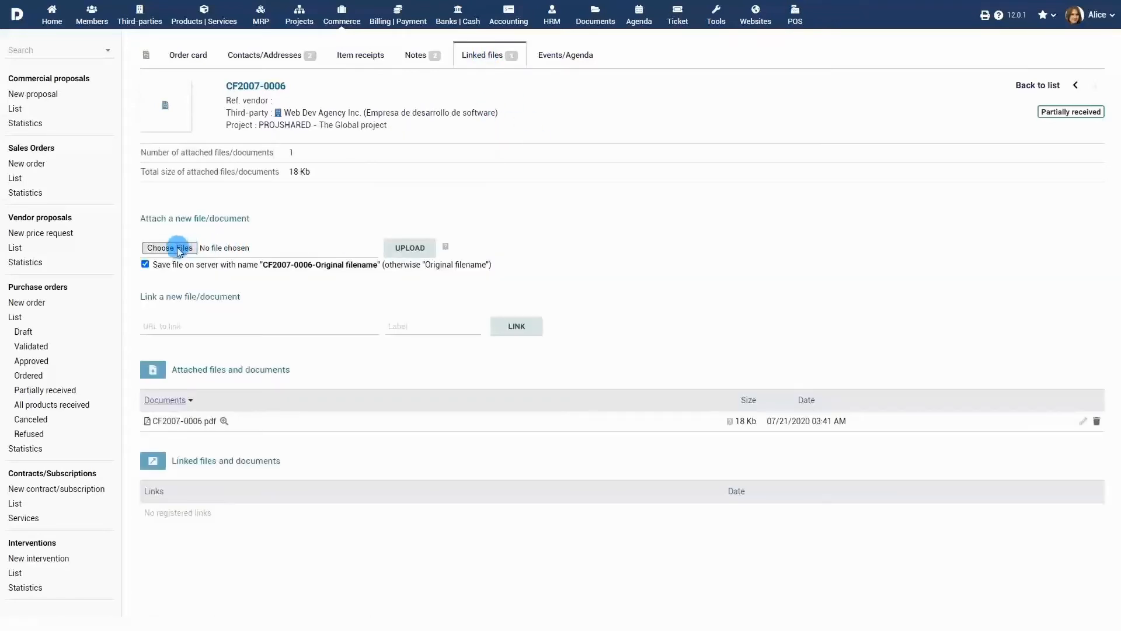
click(170, 248)
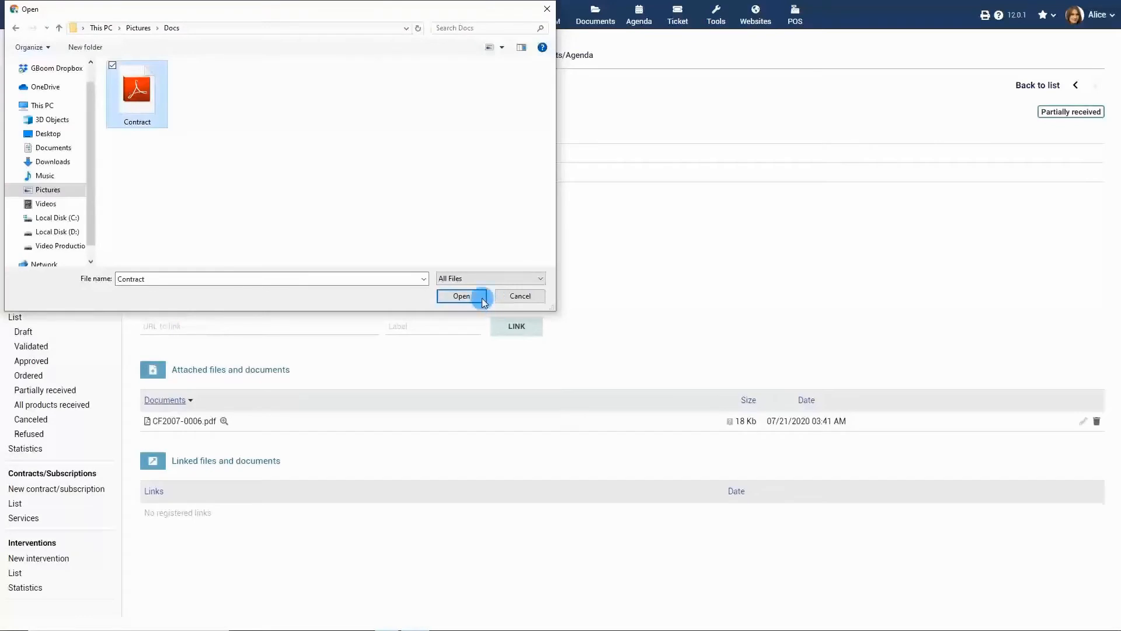
click(482, 298)
click(411, 247)
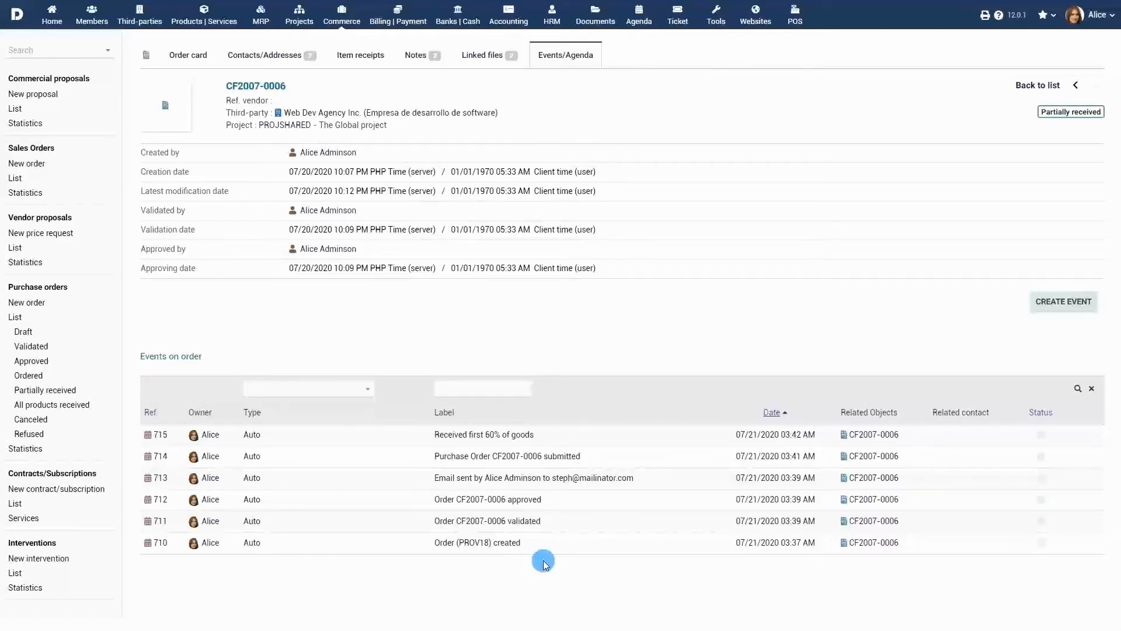
click(189, 56)
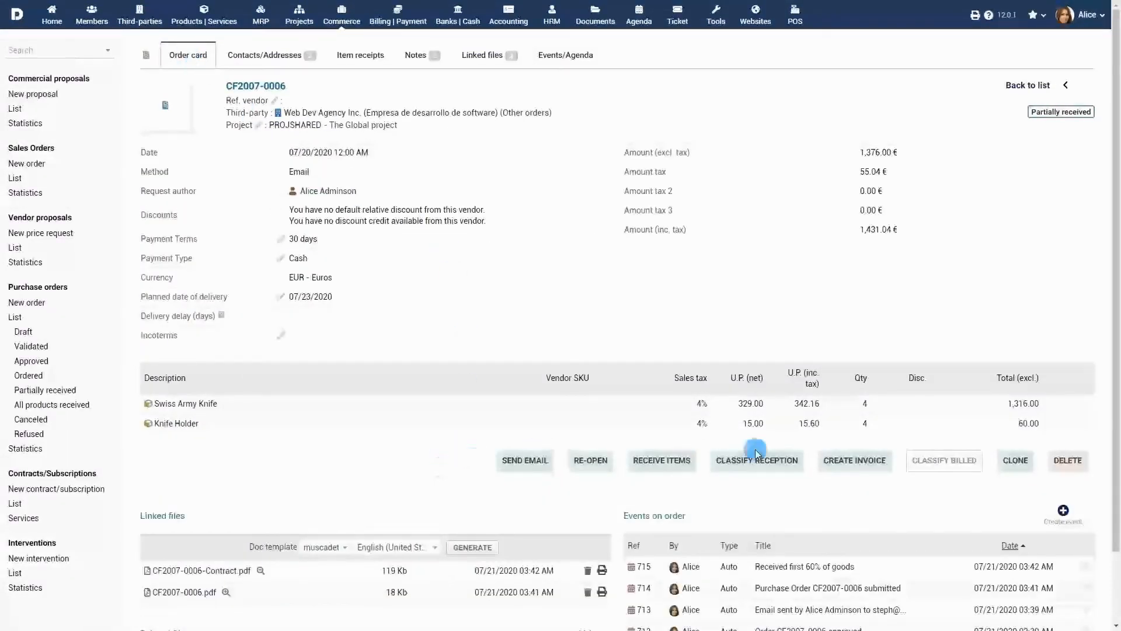
click(1016, 460)
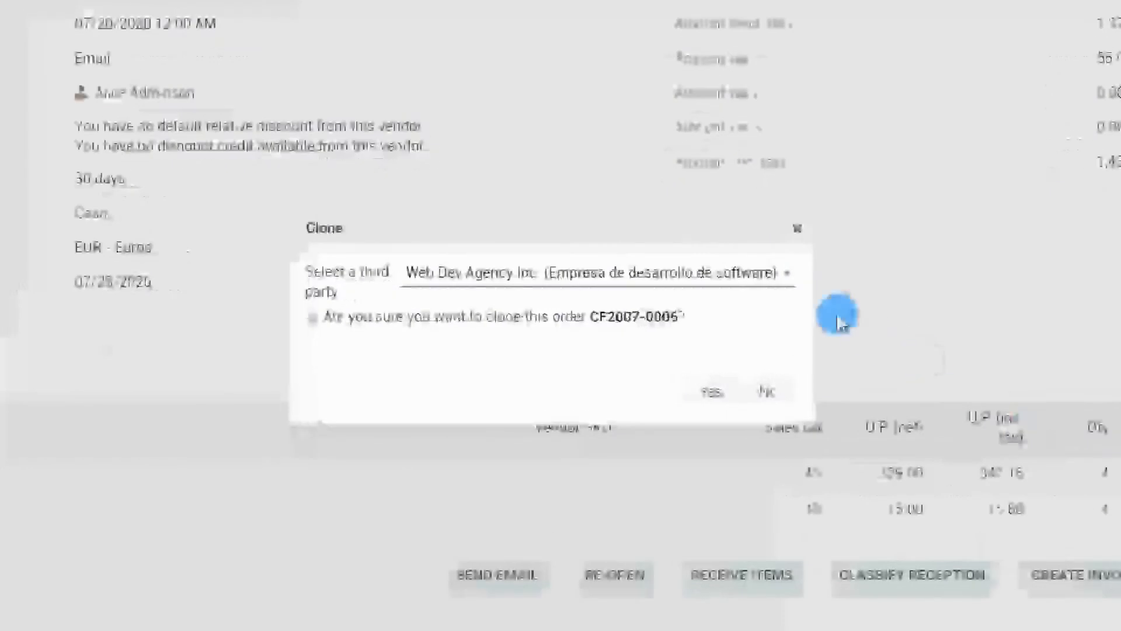
click(686, 284)
click(735, 273)
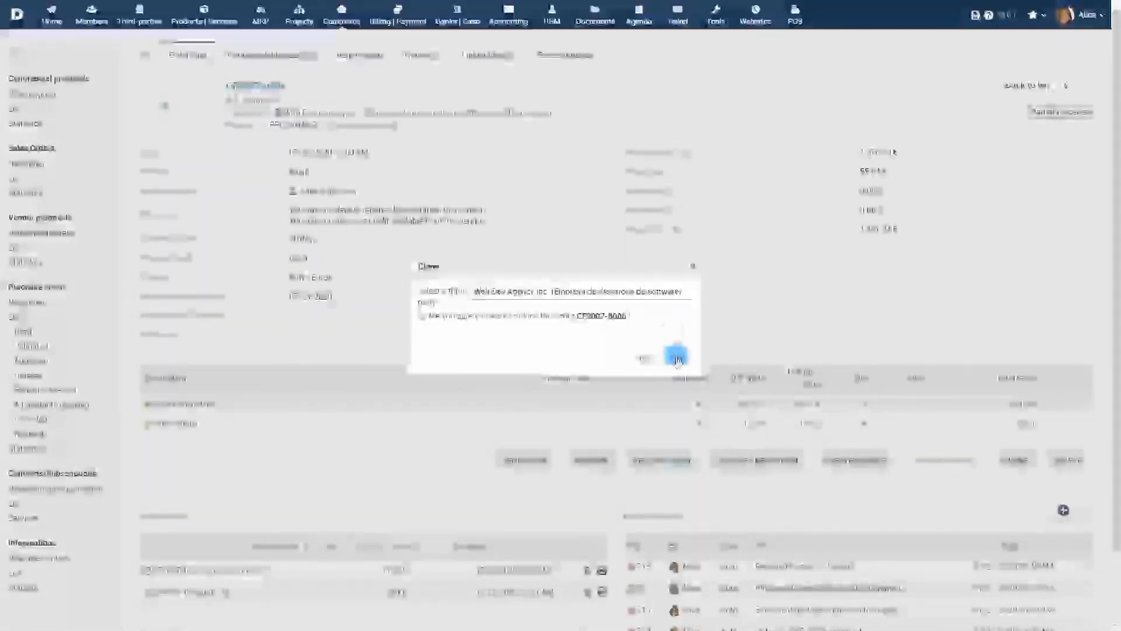
click(675, 358)
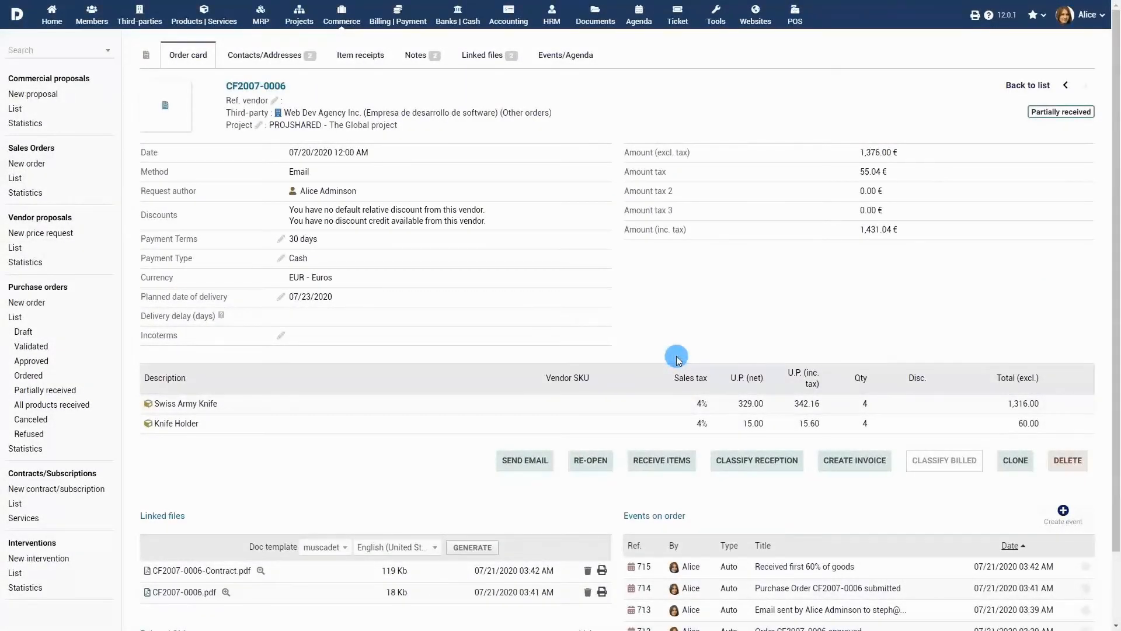
Create a draft standard invoice from the purchase order with vendor reference R1 and both invoice date and payment due date 07/21/2020
click(856, 461)
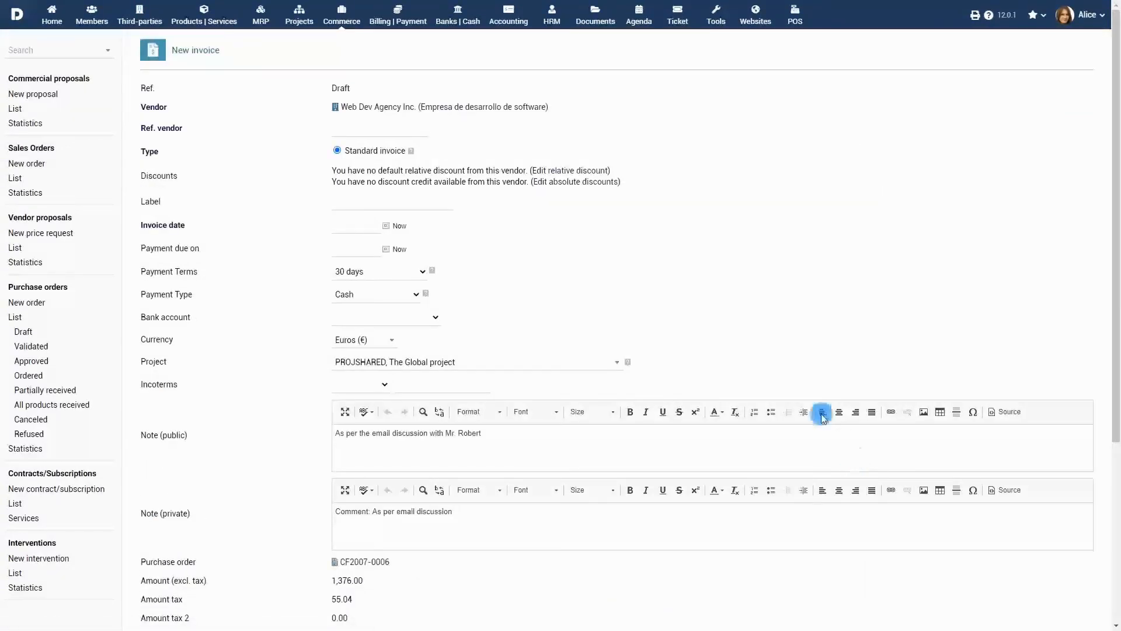
scroll(802, 330, down, 4)
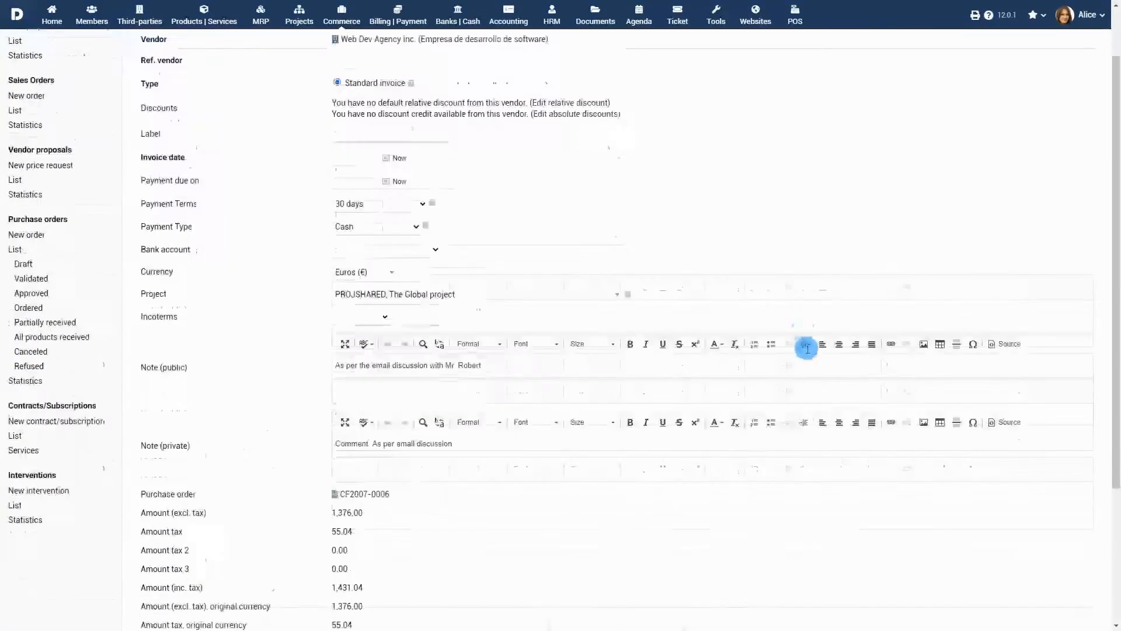
scroll(806, 345, up, 4)
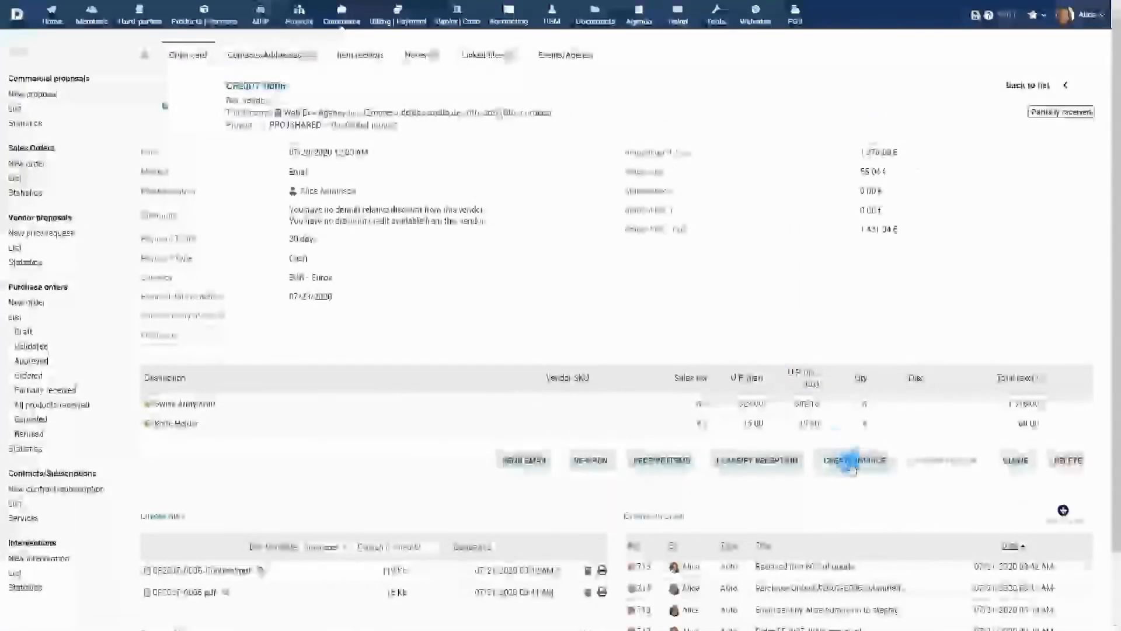
click(854, 465)
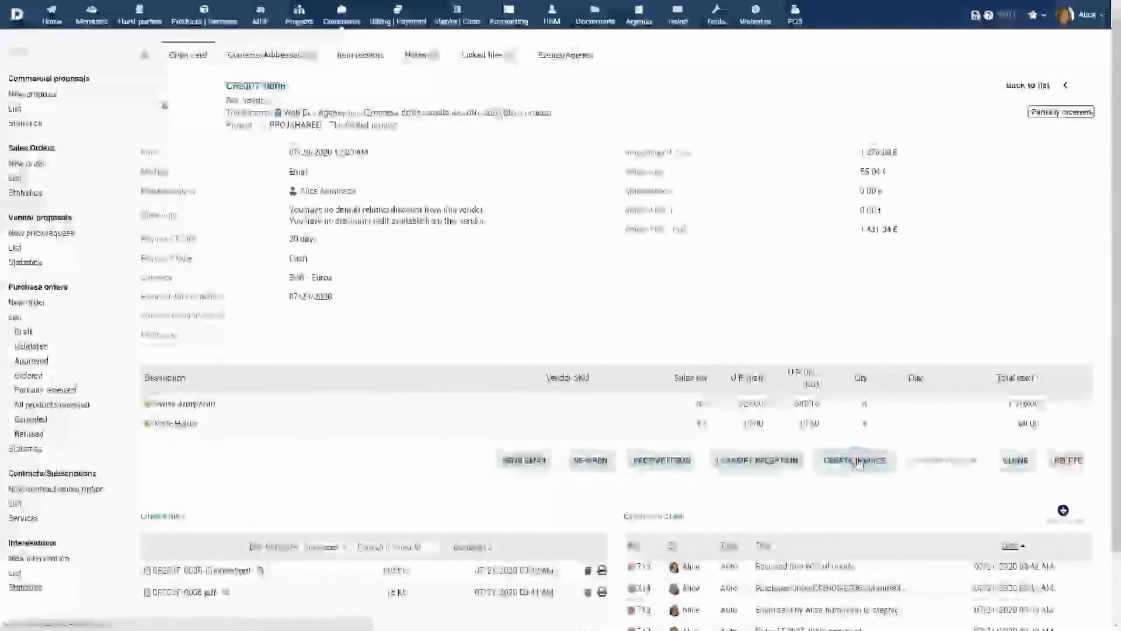
click(391, 227)
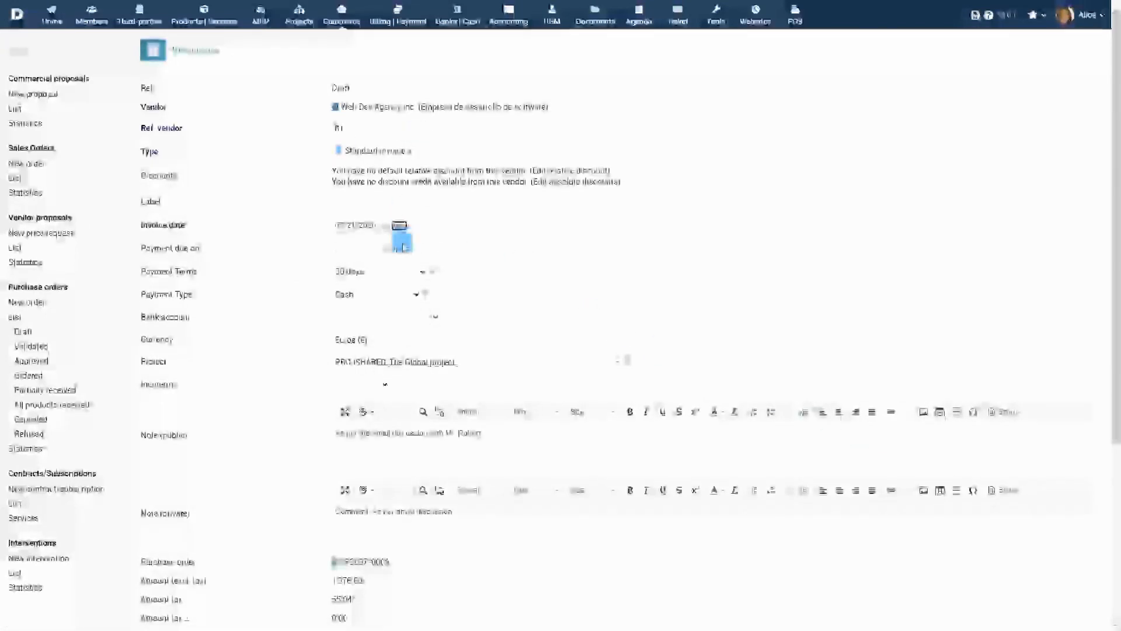
scroll(402, 287, down, 4)
click(590, 519)
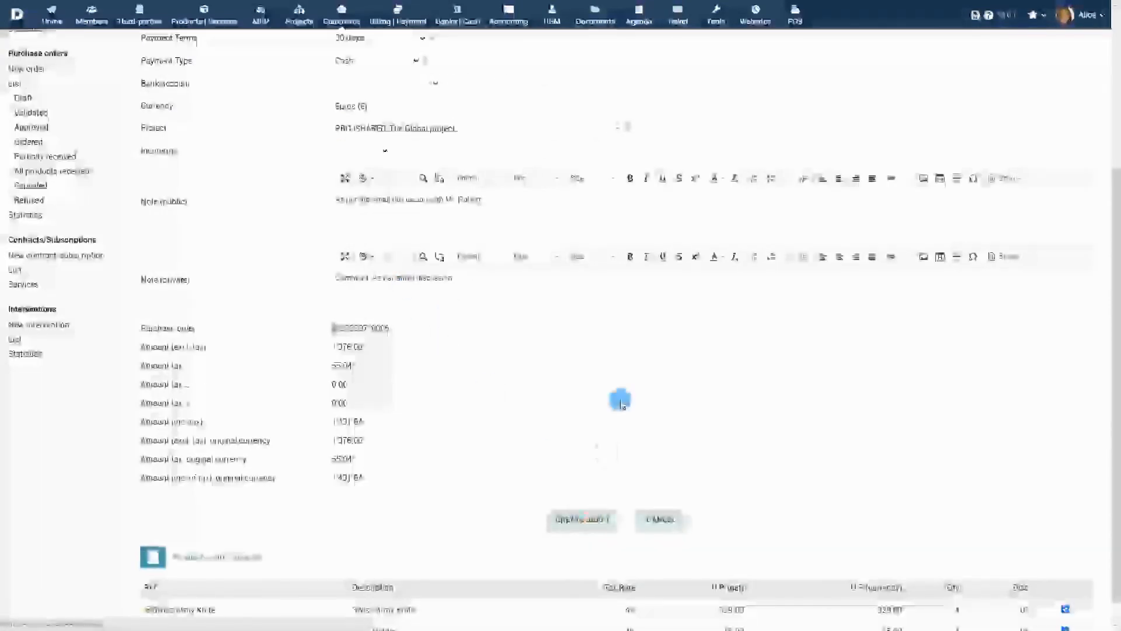
Validate the draft vendor invoice and confirm the validation
scroll(631, 403, down, 4)
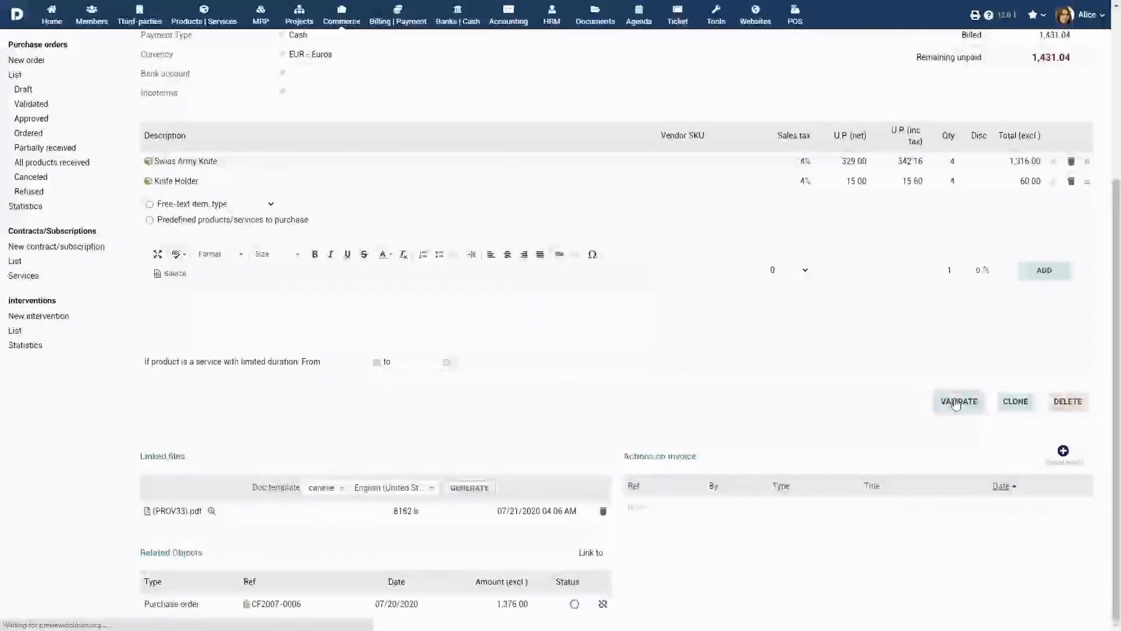
click(959, 401)
click(645, 355)
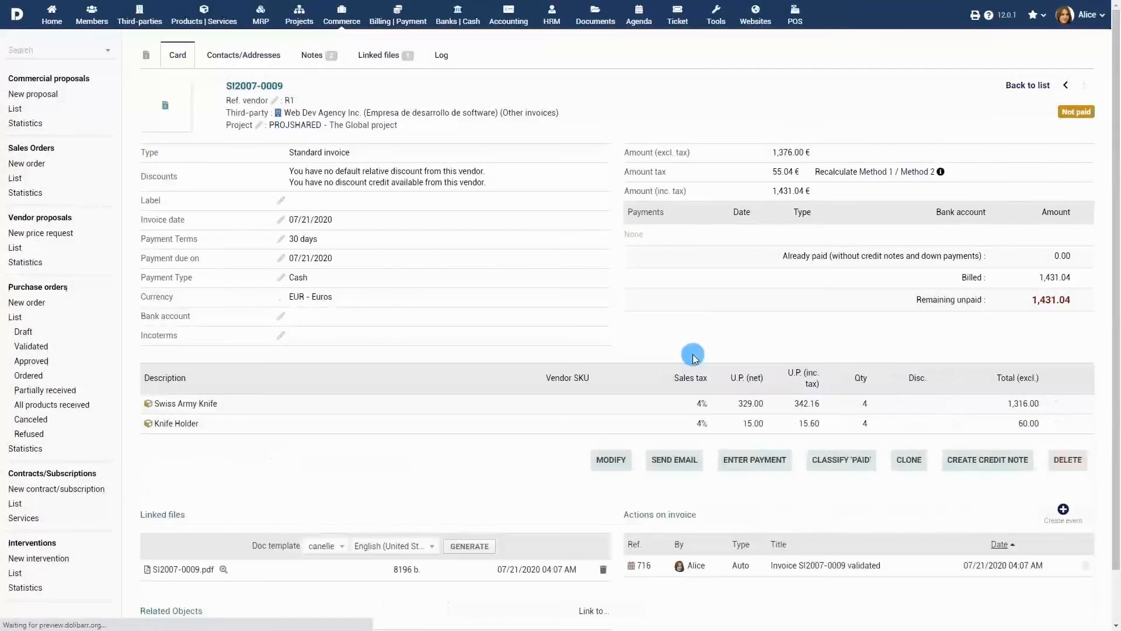
Open the purchase order CF2007-0006 linked to the vendor invoice and classify it as billed
scroll(561, 444, down, 1)
click(277, 604)
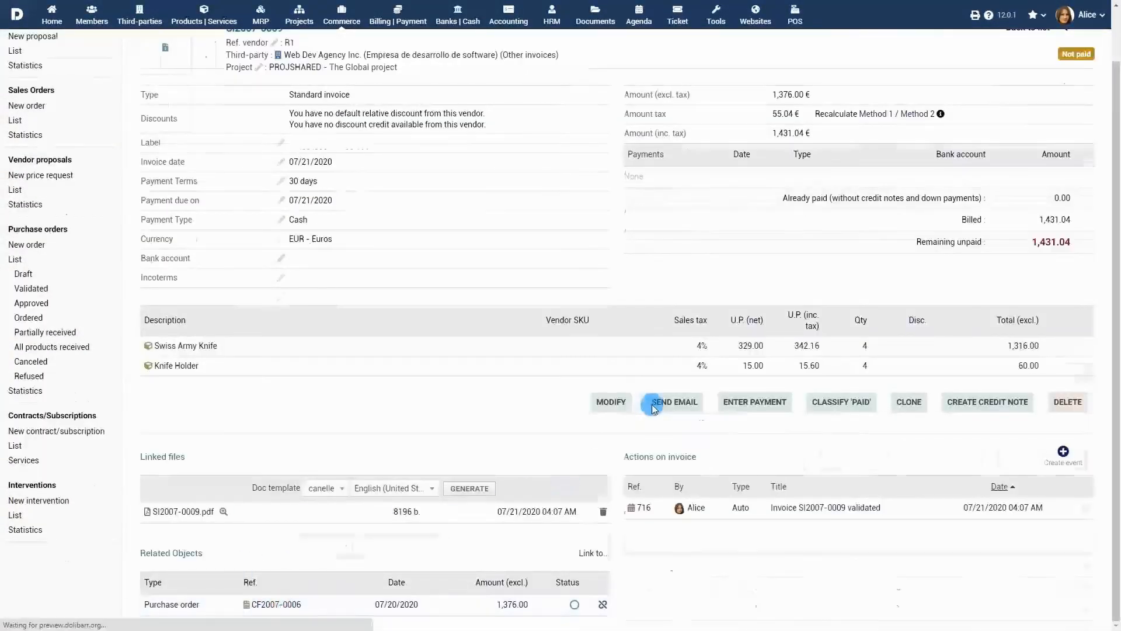
click(958, 460)
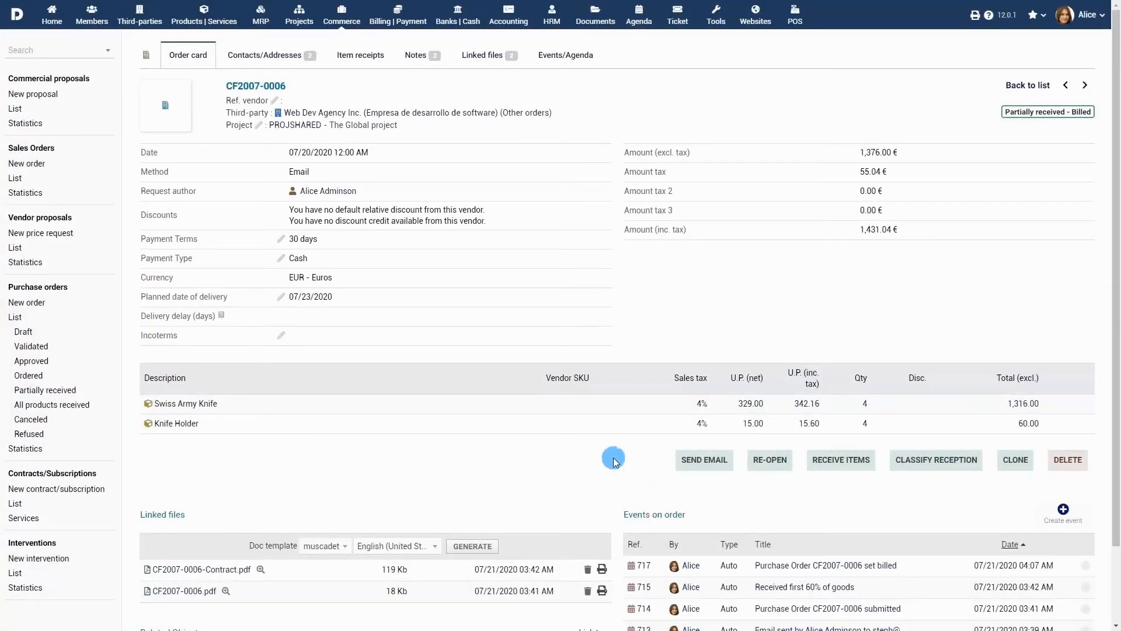
View the purchase order statistics for 2020, filtered by the status All products received
click(23, 450)
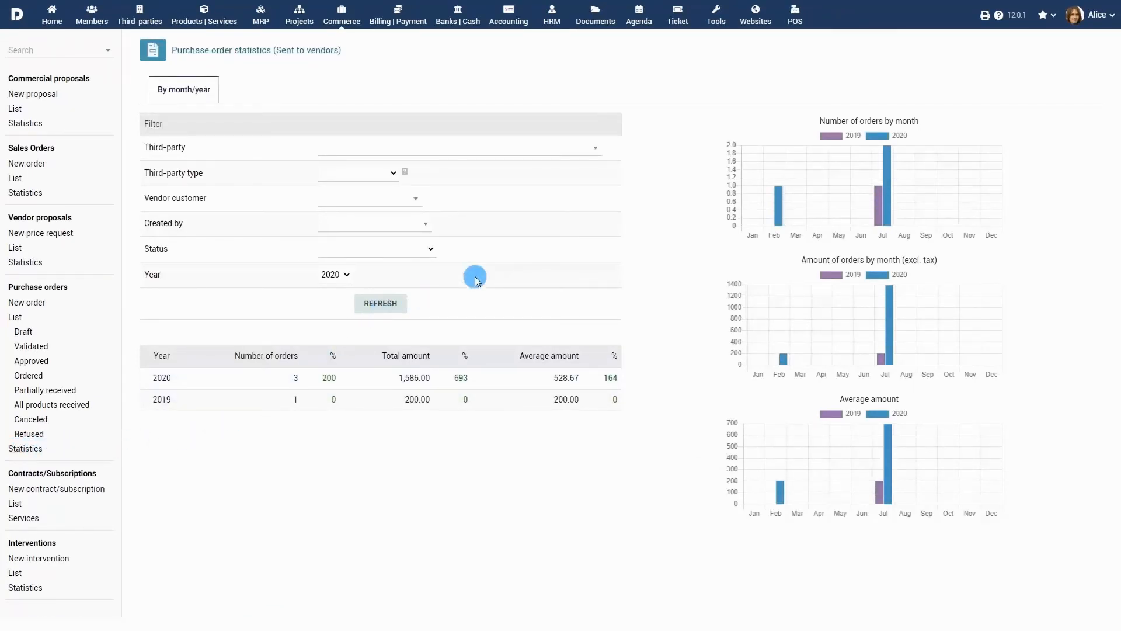
click(416, 253)
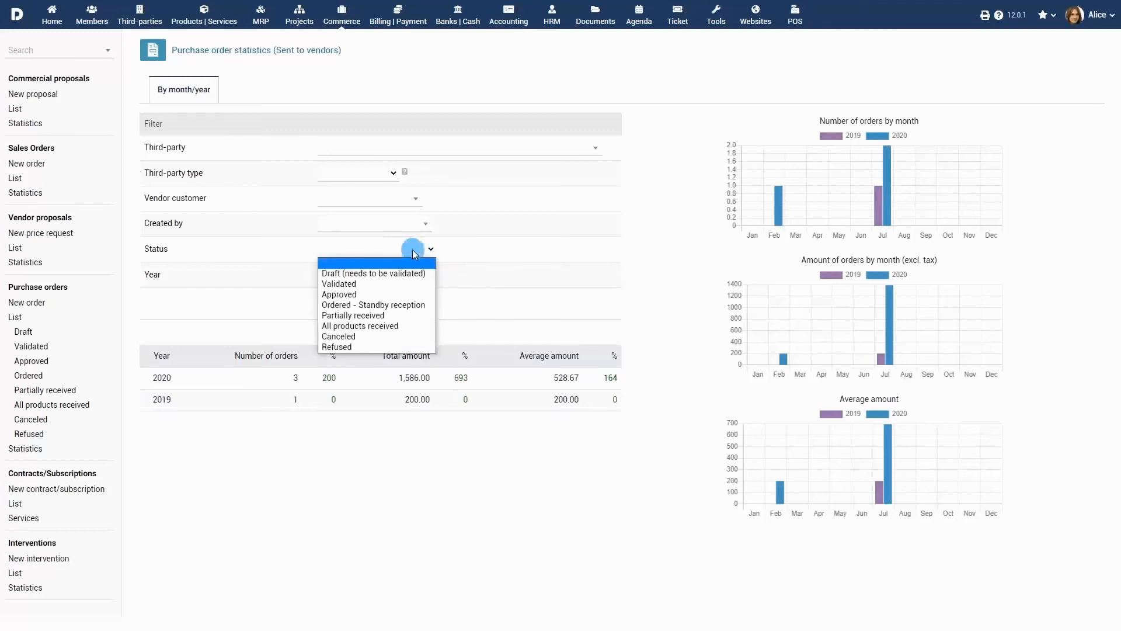
click(386, 327)
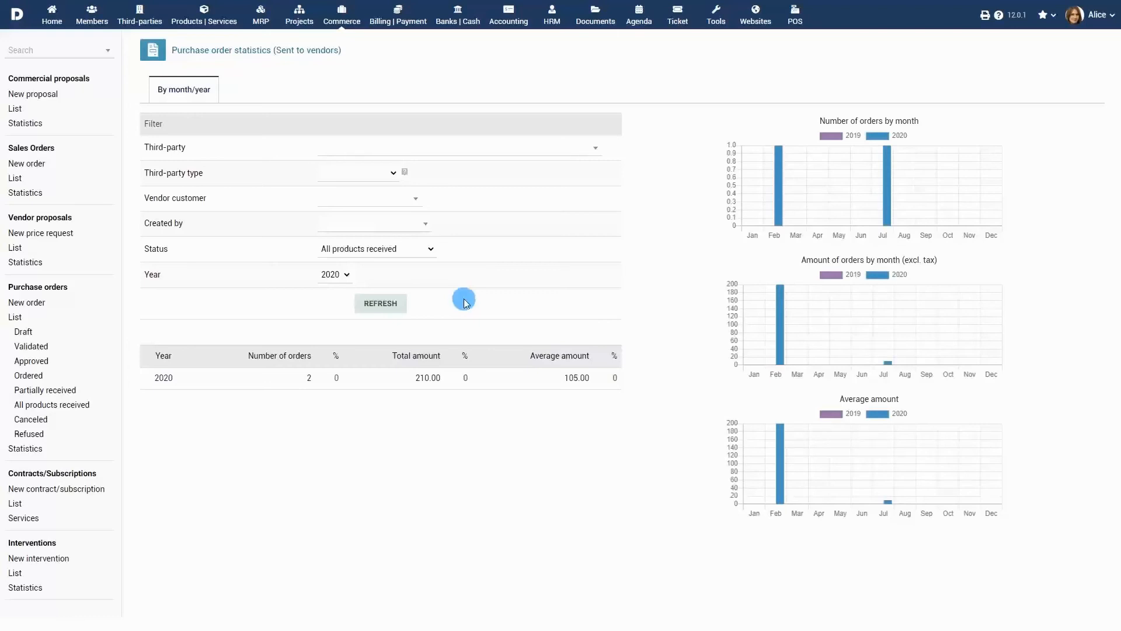
Open the Vendors module setup and review its purchase order, vendor invoice and vendor payments settings
click(51, 15)
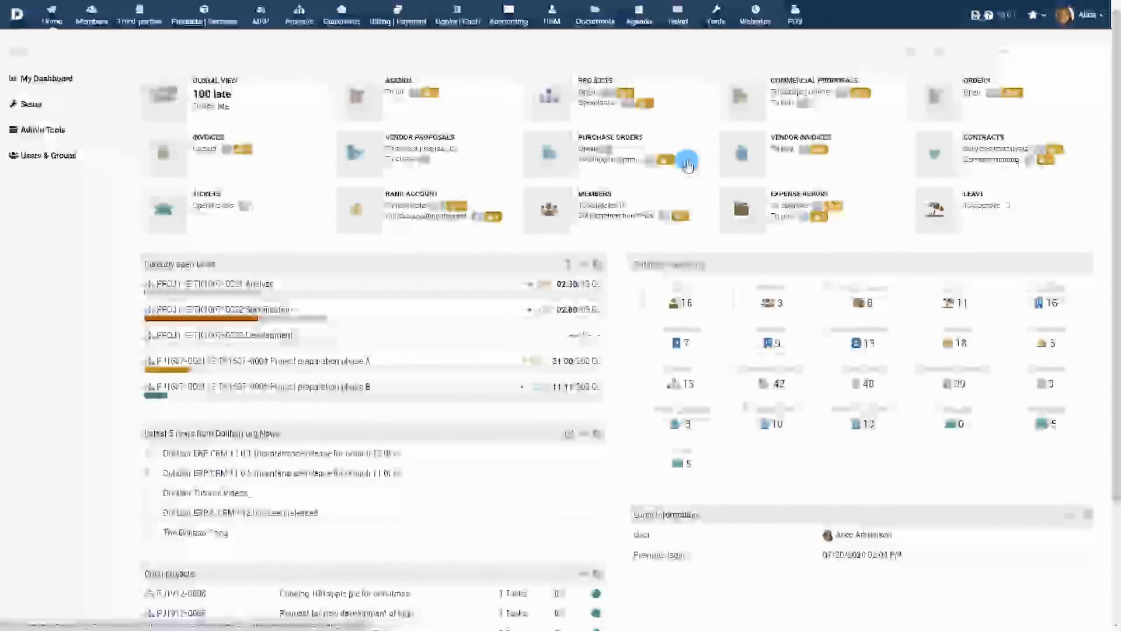
click(29, 105)
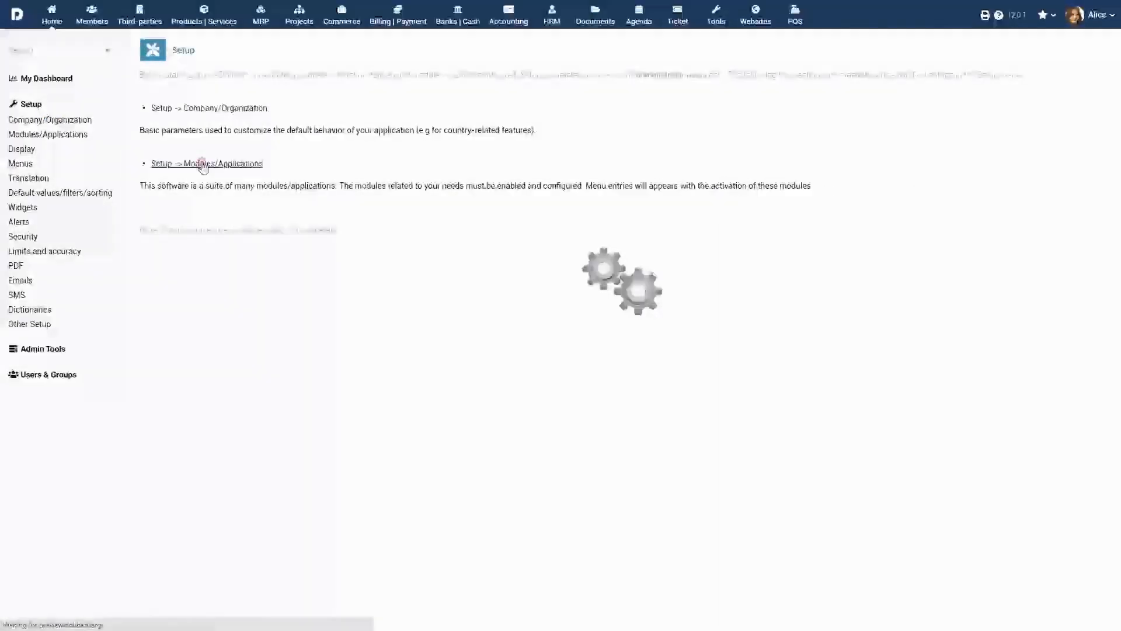
scroll(467, 234, down, 3)
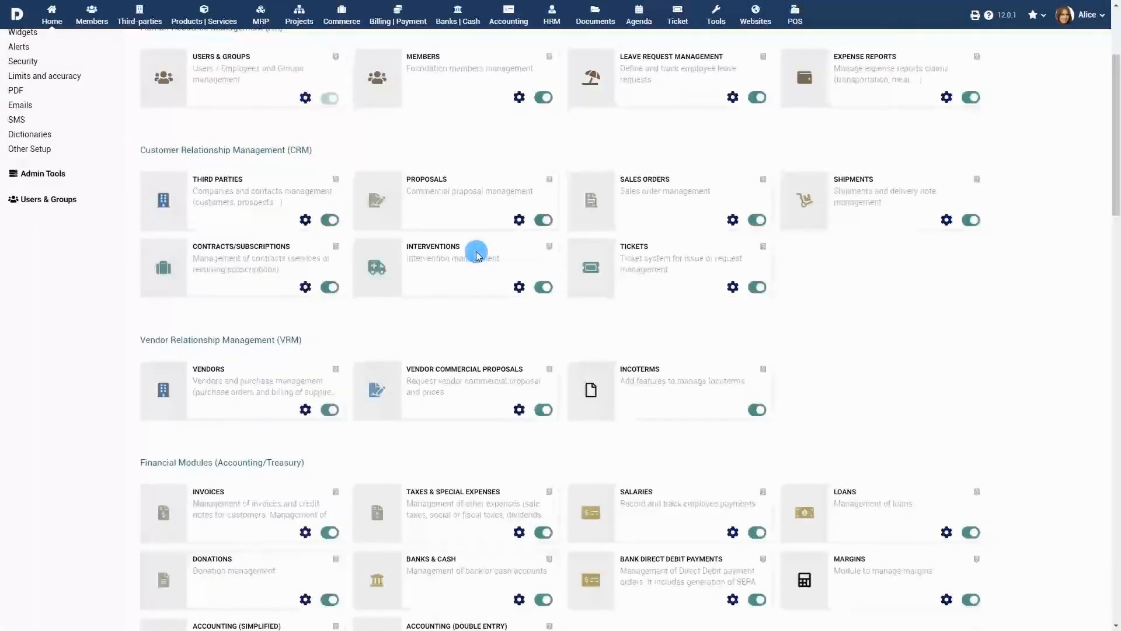
click(306, 410)
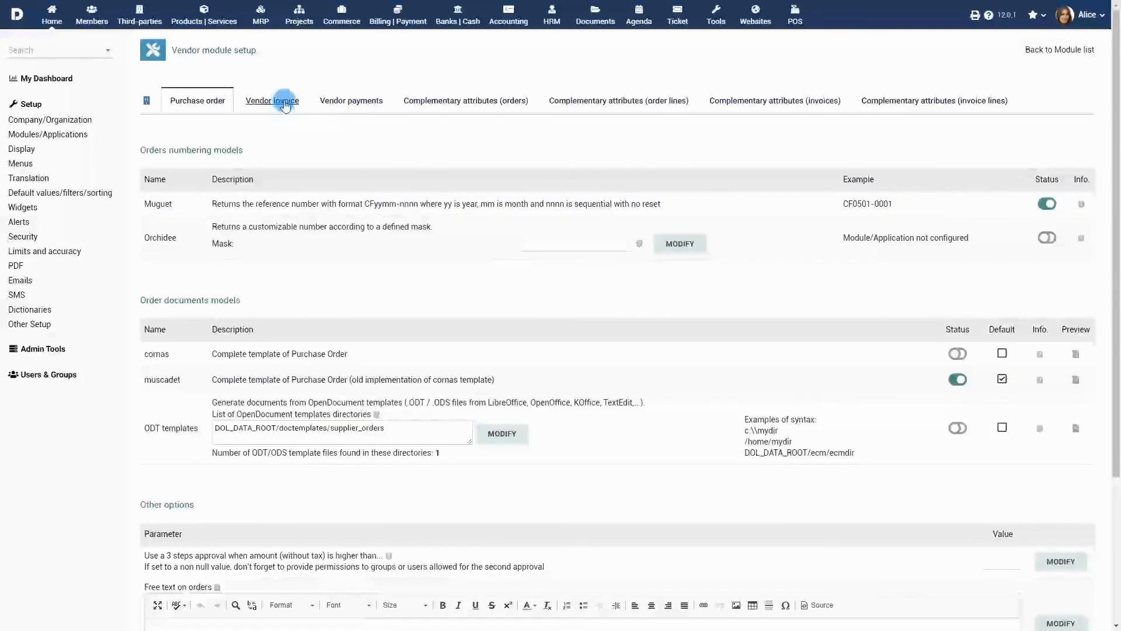
click(281, 100)
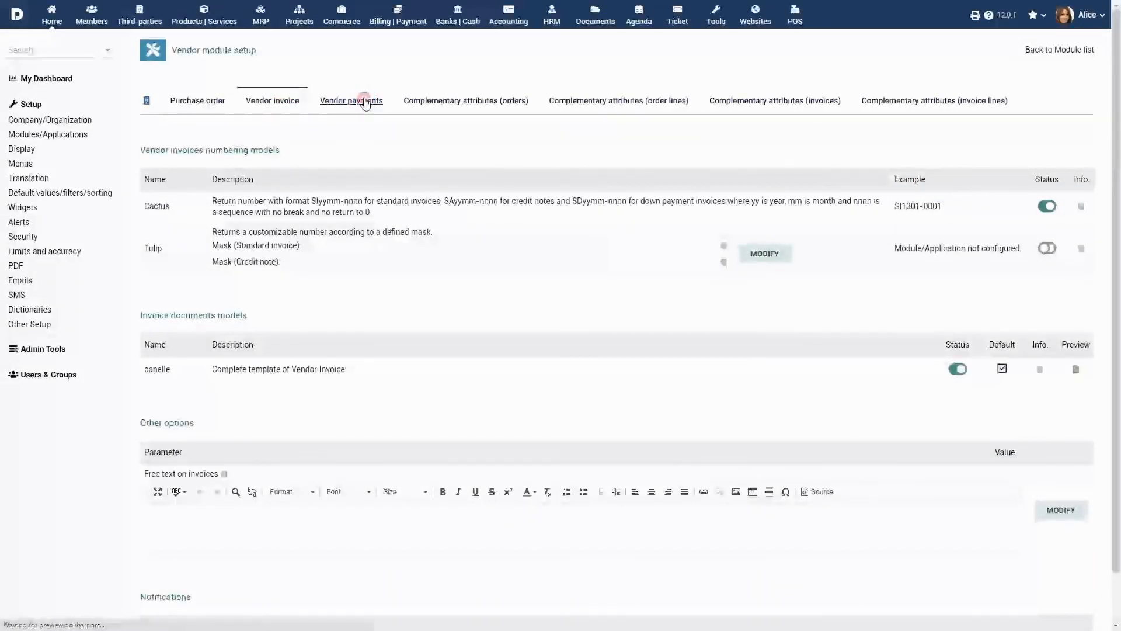
click(361, 102)
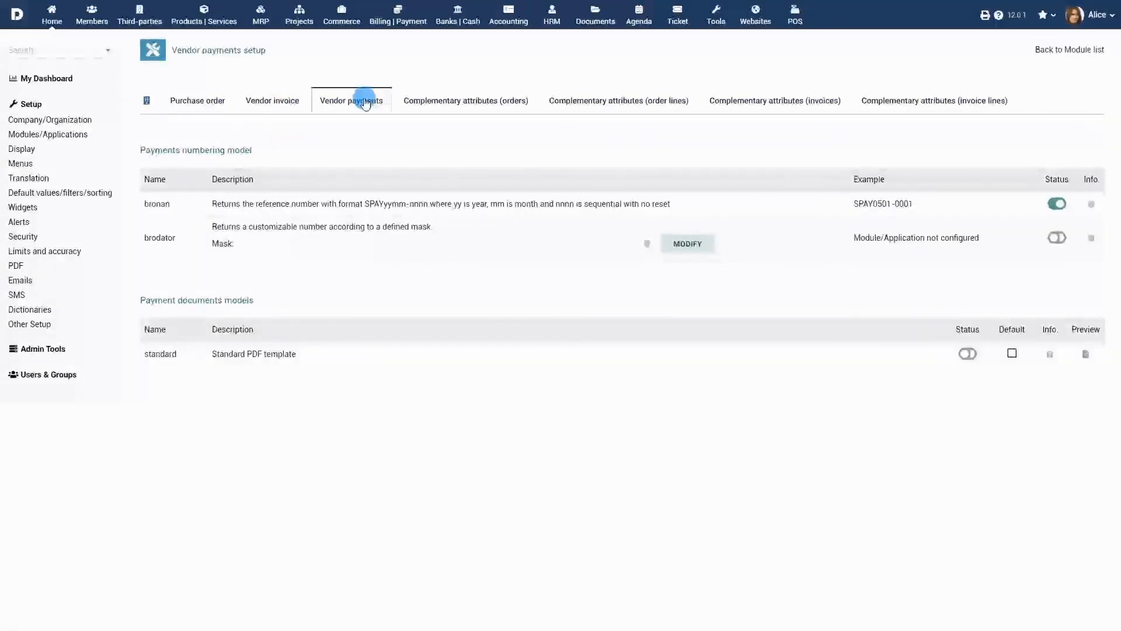